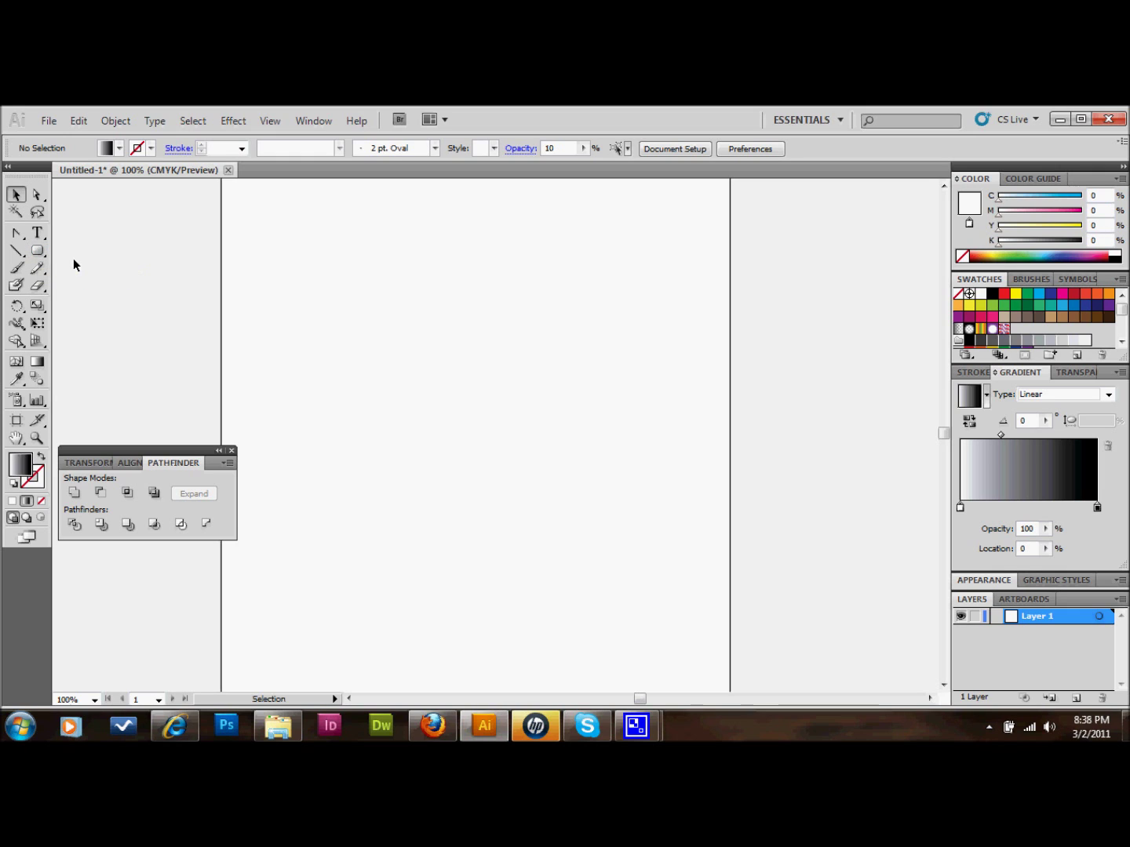
Open the shape-tools flyout under the Rectangle tool in the toolbox.
{"action": "left_click", "coordinate": [38, 252]}
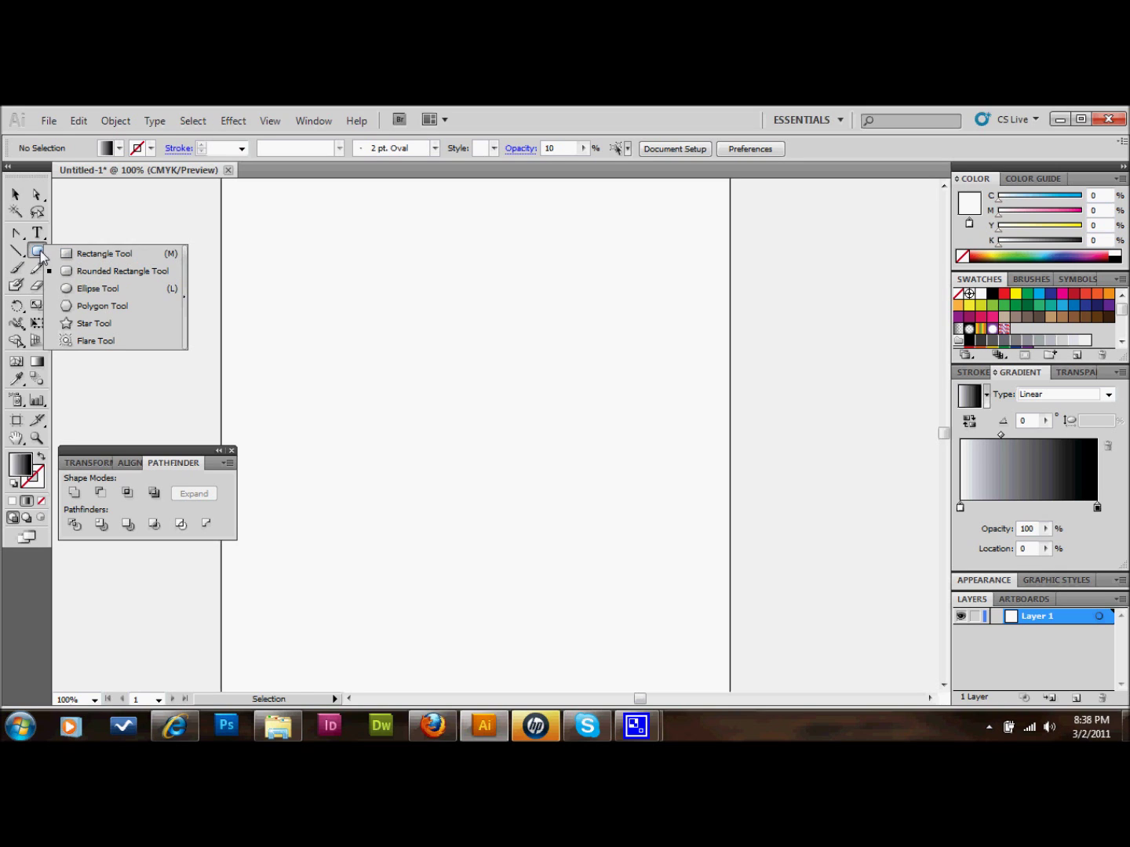
Draw a 185 pt rounded square with the Rounded Rectangle tool, fill it black, and zoom in.
{"action": "left_click", "coordinate": [77, 271]}
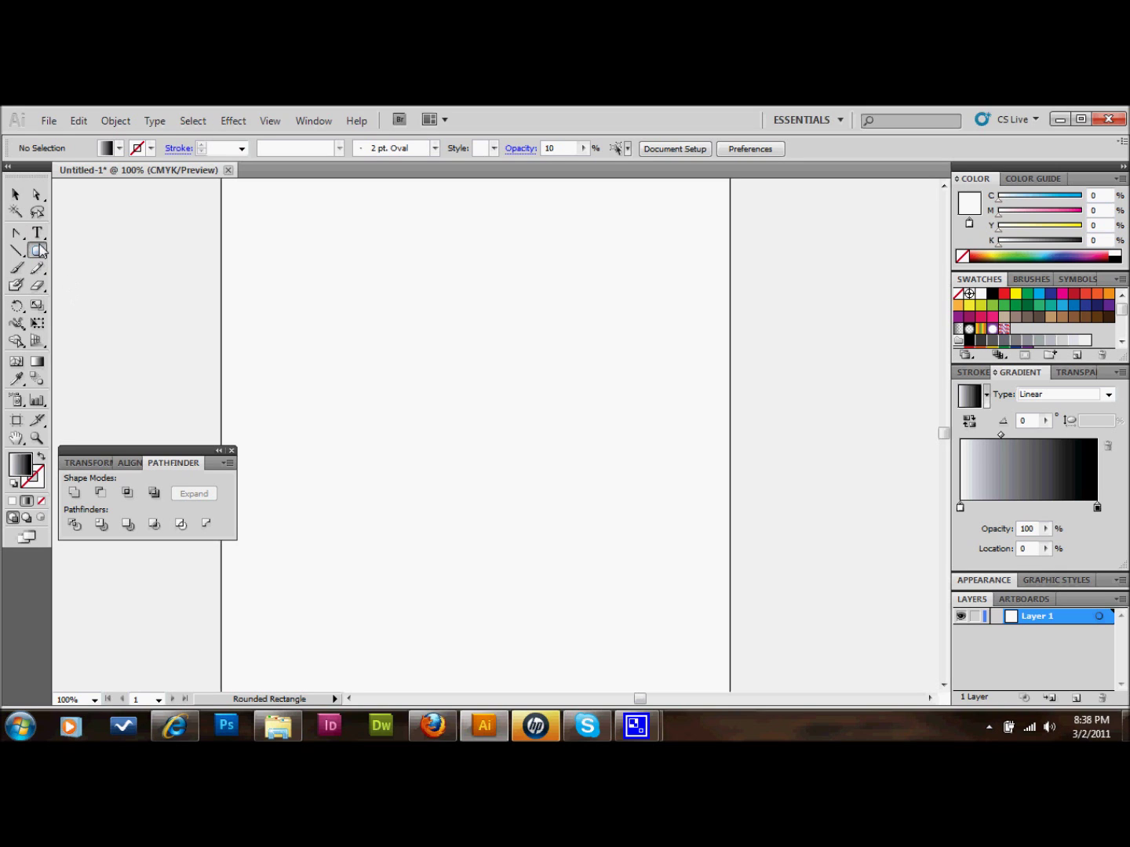
{"action": "left_click", "coordinate": [39, 255]}
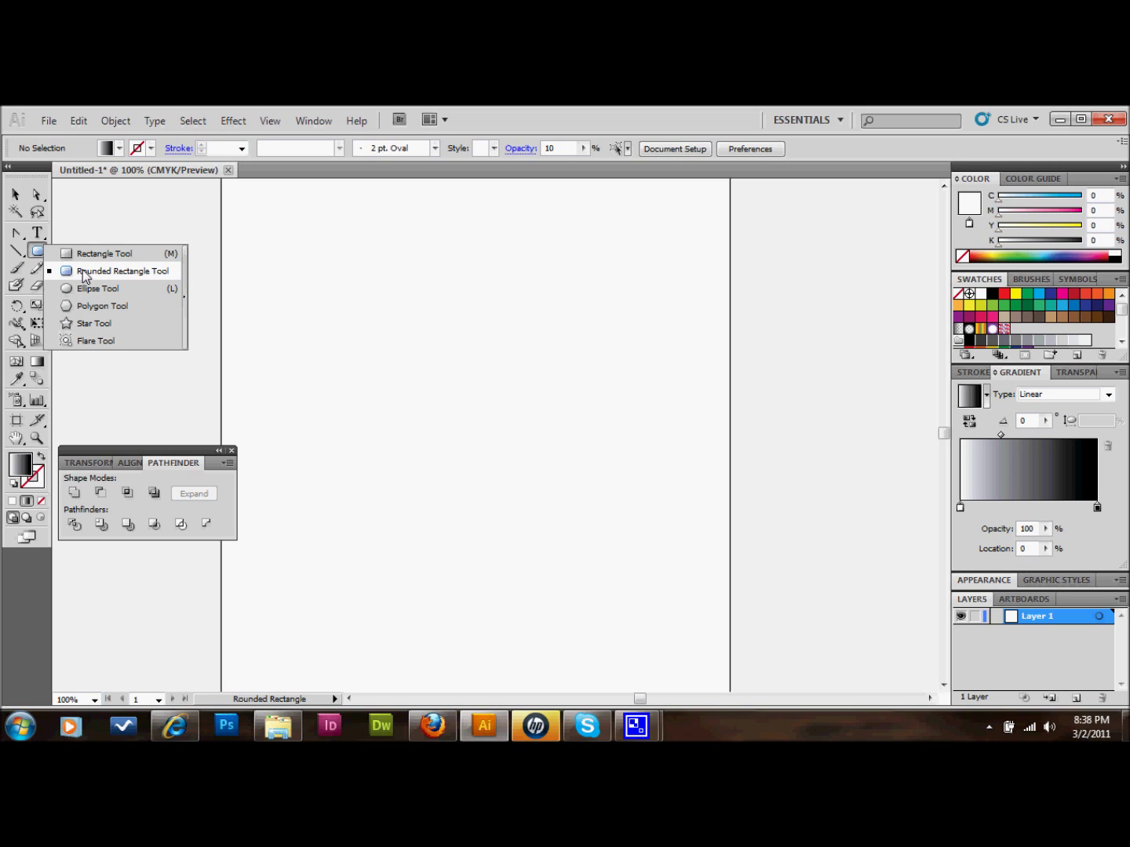
{"action": "left_click", "coordinate": [81, 271]}
{"action": "left_click_drag", "start_coordinate": [357, 307], "coordinate": [463, 462]}
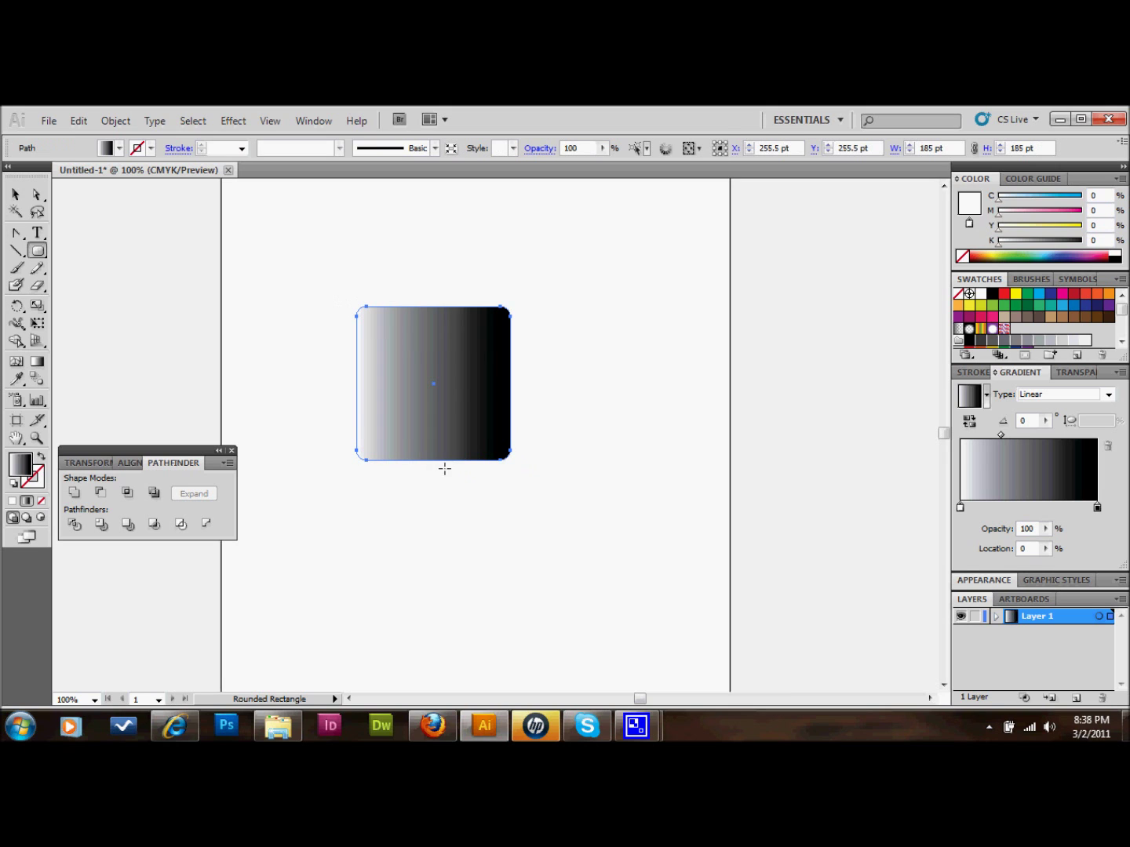
{"action": "left_click", "coordinate": [992, 296]}
{"action": "left_click", "coordinate": [37, 437]}
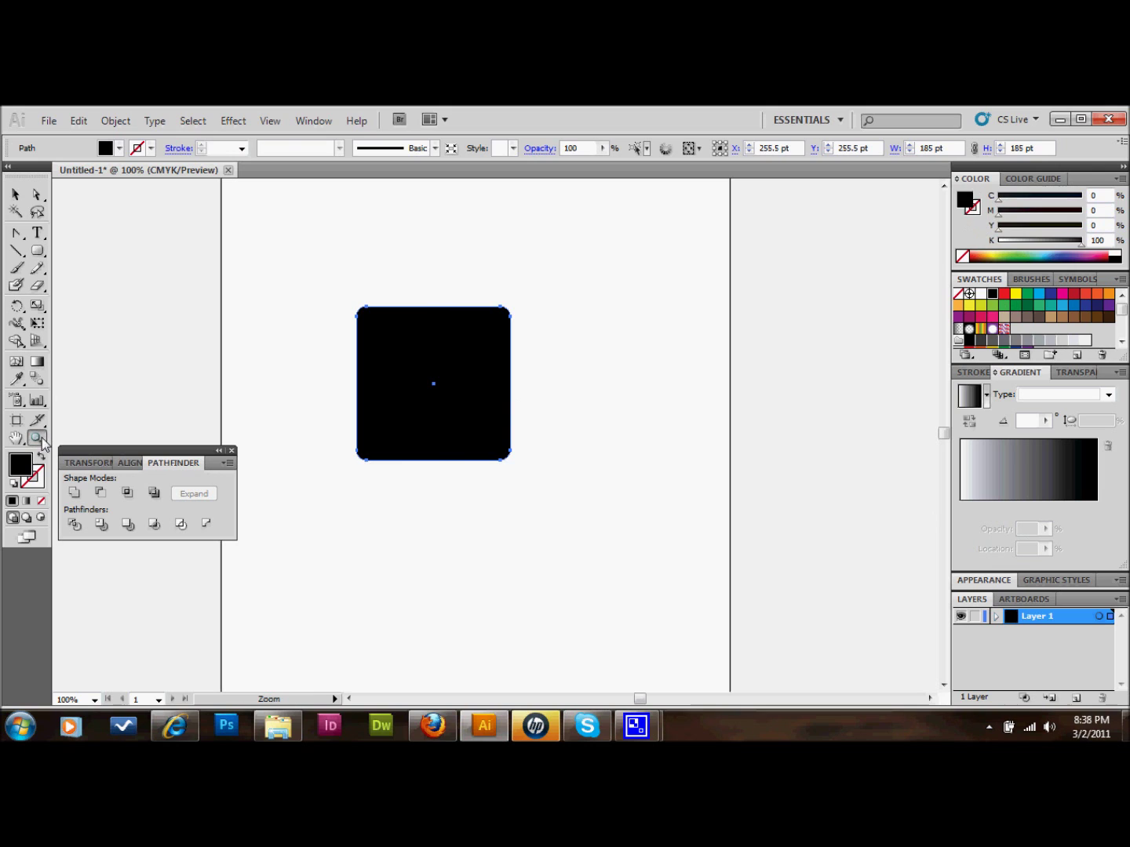
{"action": "left_click_drag", "start_coordinate": [326, 262], "coordinate": [565, 527]}
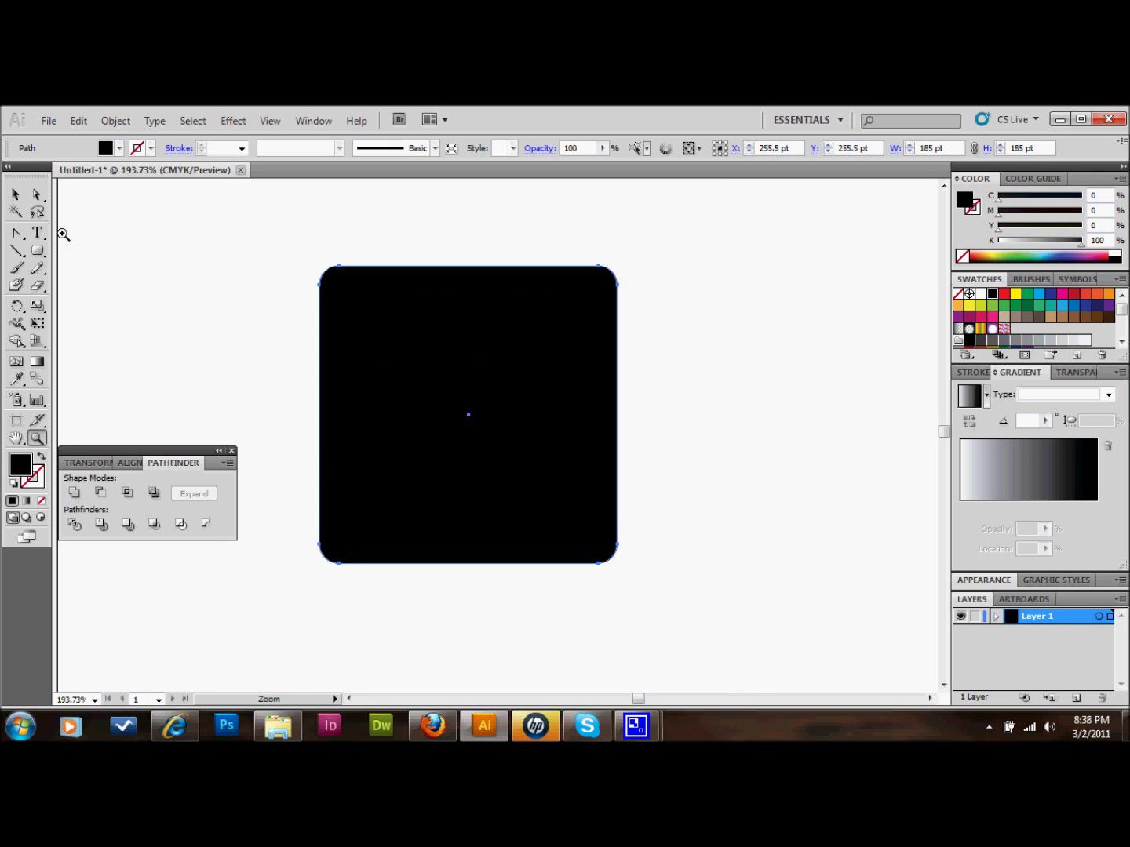
Recolour the rounded square's fill to the green swatch C=85 M=10 Y=100 K=10.
{"action": "left_click", "coordinate": [14, 196]}
{"action": "left_click", "coordinate": [154, 293]}
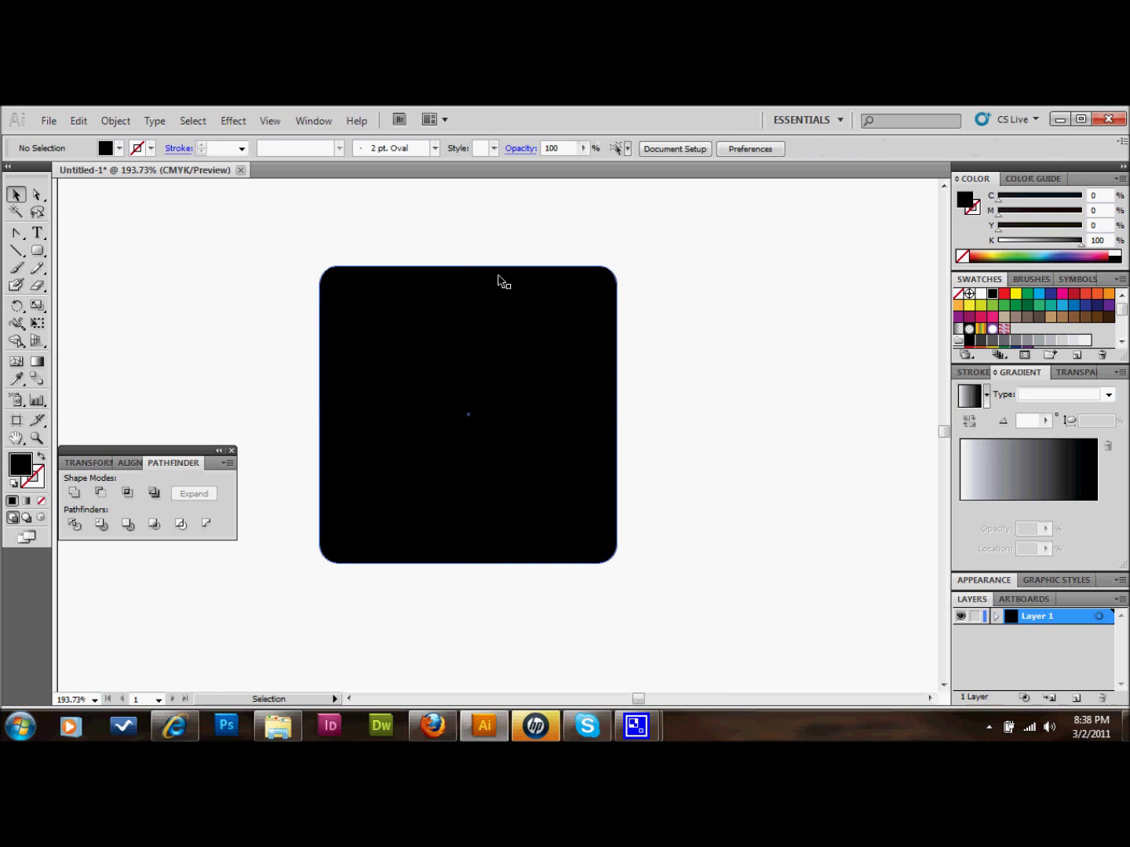
{"action": "left_click", "coordinate": [531, 314]}
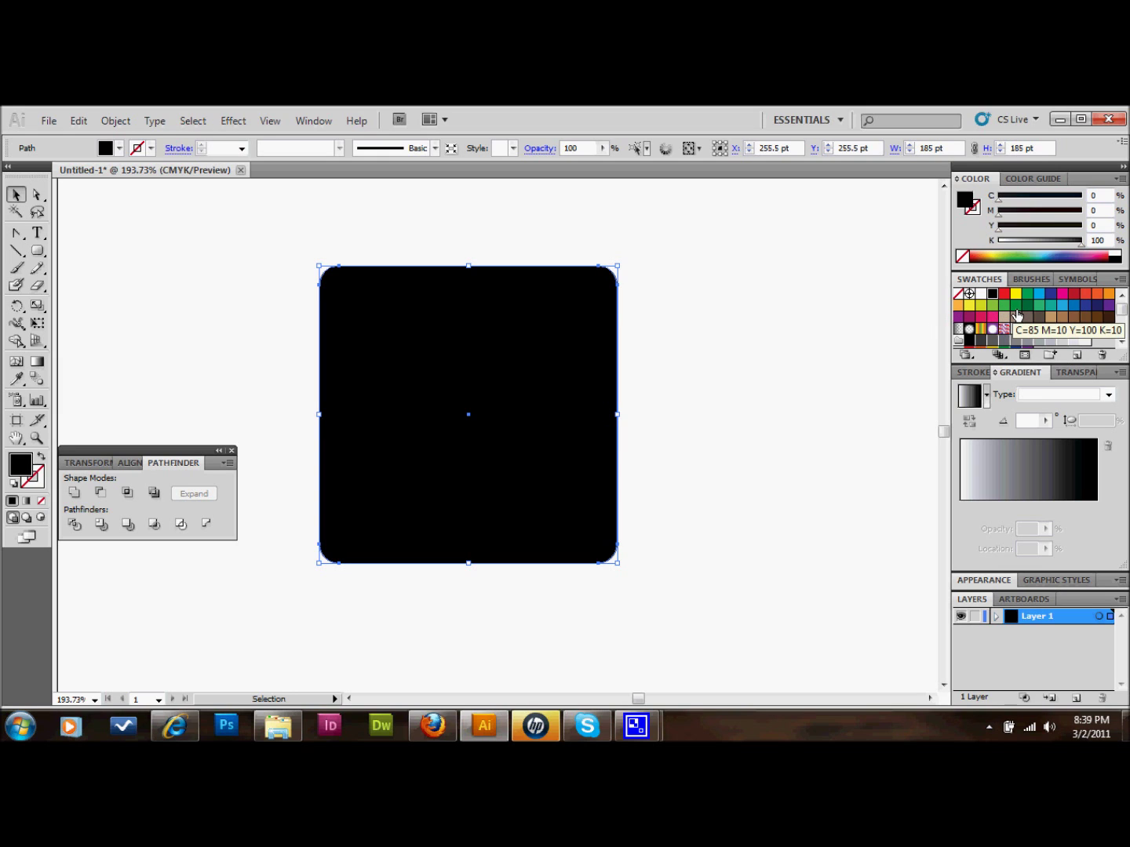
{"action": "left_click", "coordinate": [1015, 306]}
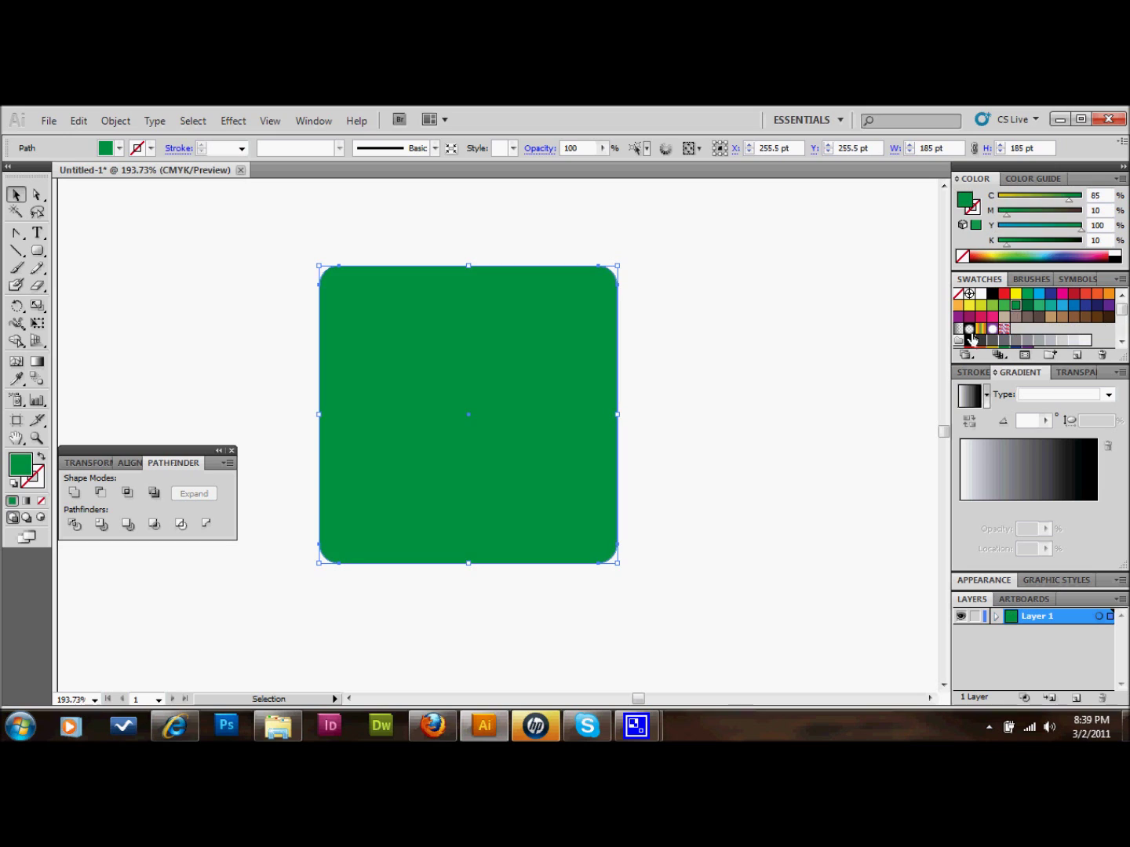
{"action": "left_click", "coordinate": [800, 439]}
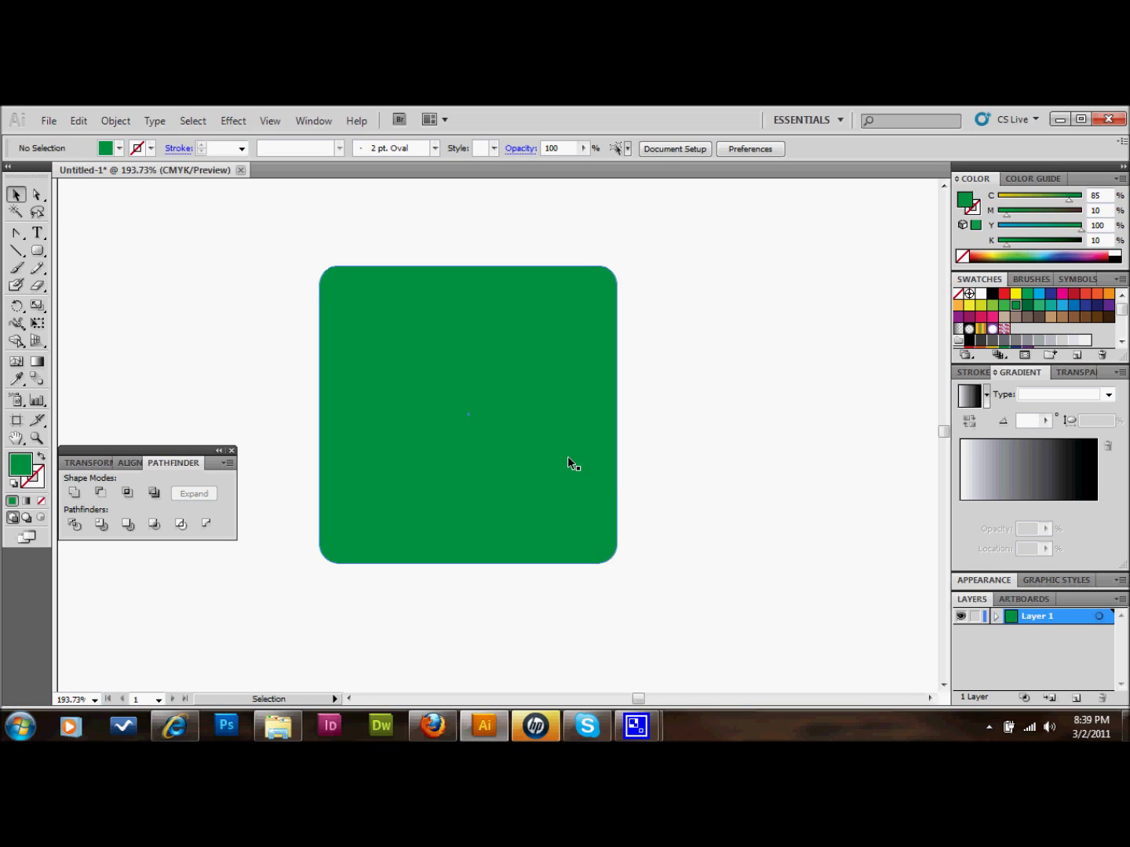
{"action": "left_click", "coordinate": [508, 375]}
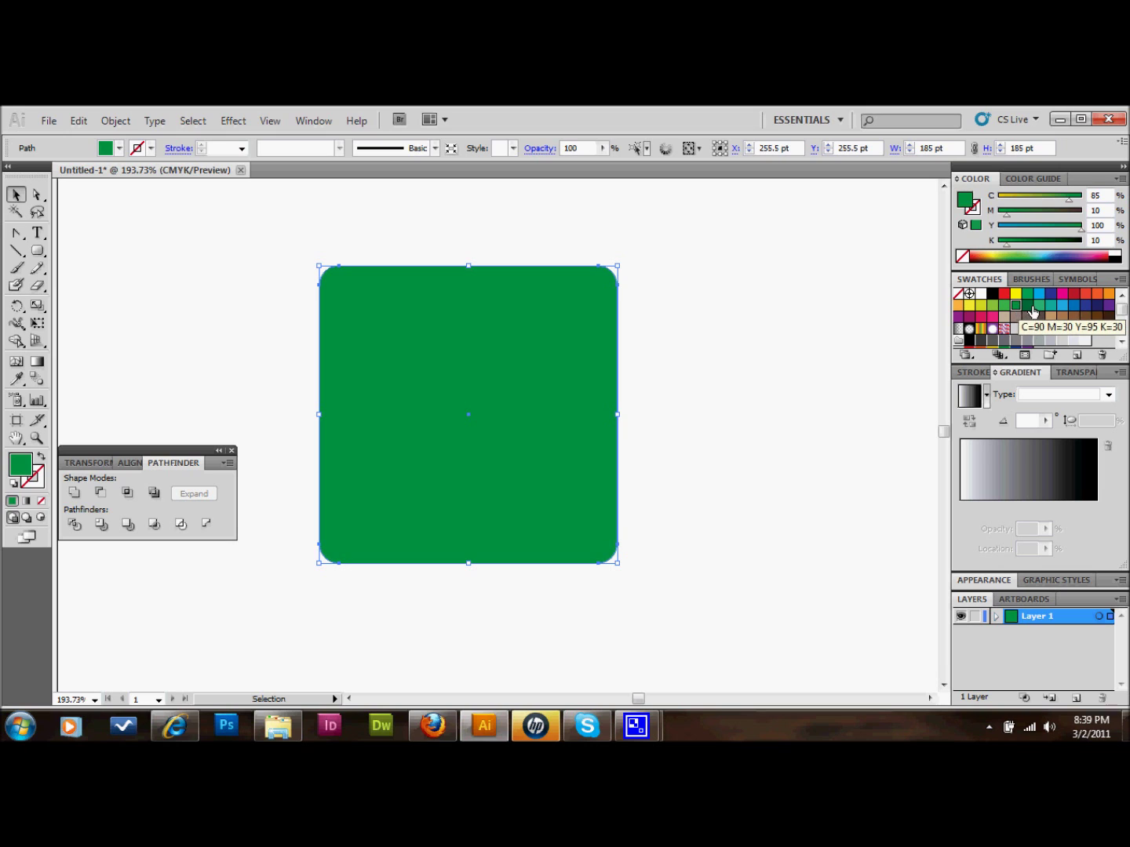
Apply a 90° linear gradient to the square, lighter green at the bottom and darker green at the top.
{"action": "left_click_drag", "start_coordinate": [1028, 311], "coordinate": [1101, 512]}
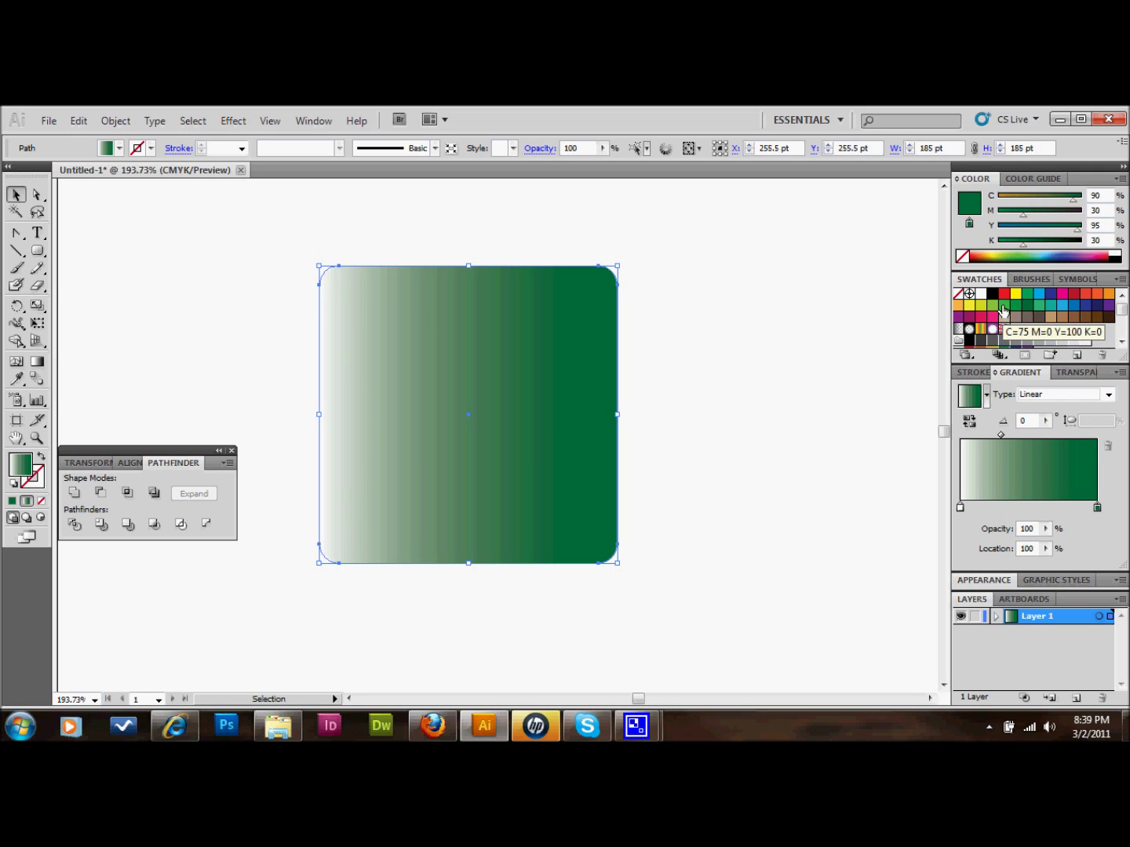
{"action": "left_click_drag", "start_coordinate": [1004, 305], "coordinate": [959, 510]}
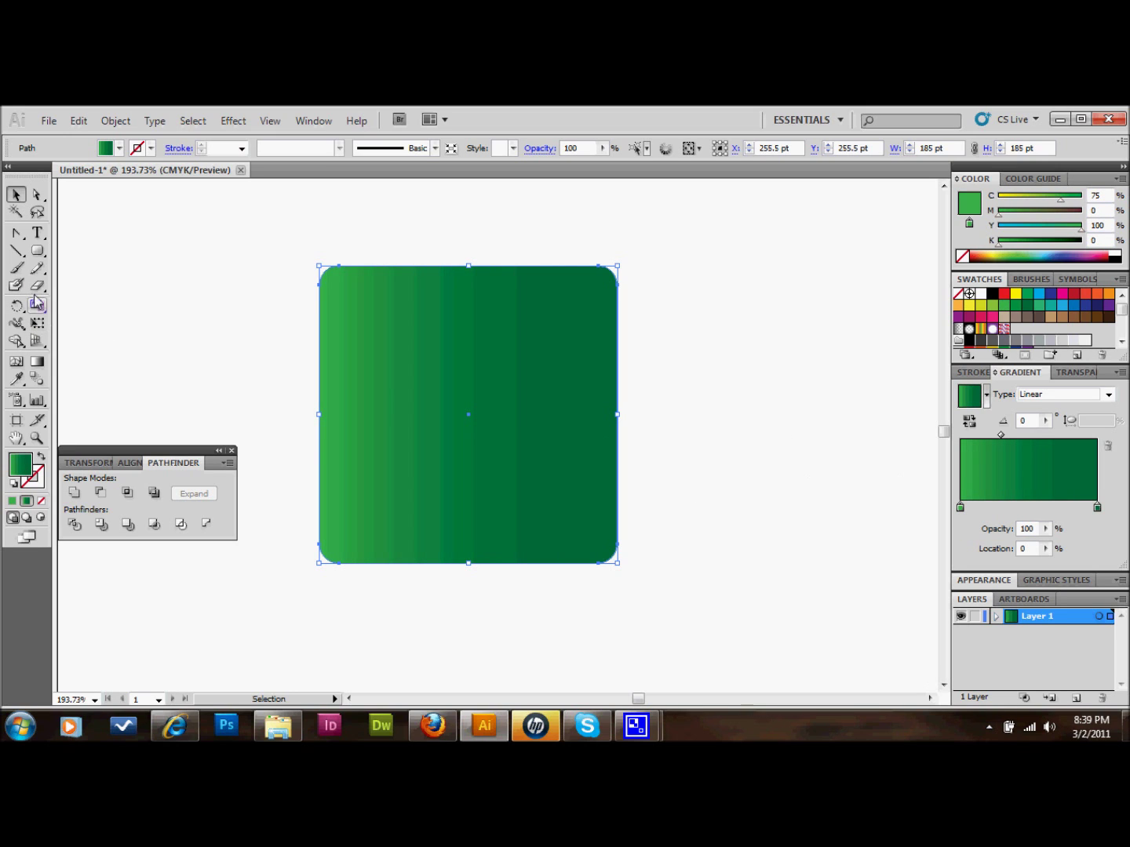
{"action": "left_click", "coordinate": [37, 362]}
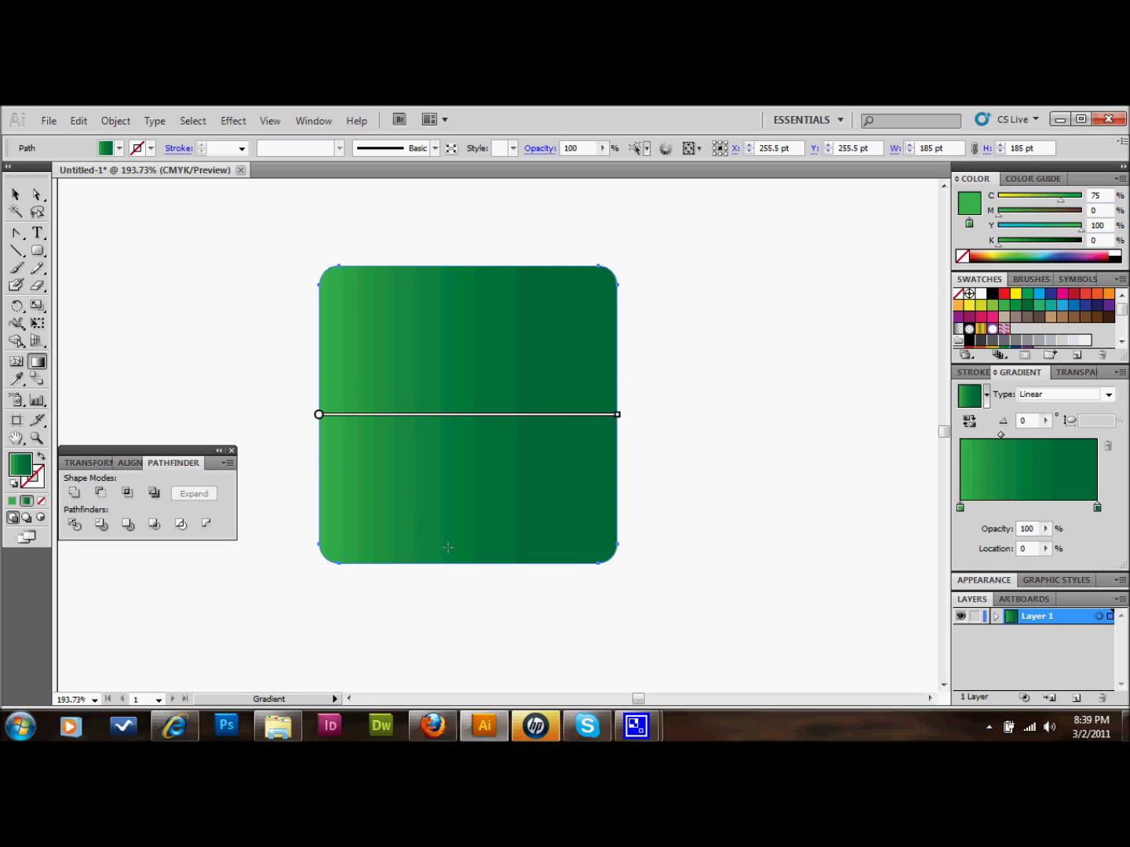
{"action": "left_click_drag", "start_coordinate": [466, 563], "coordinate": [471, 266]}
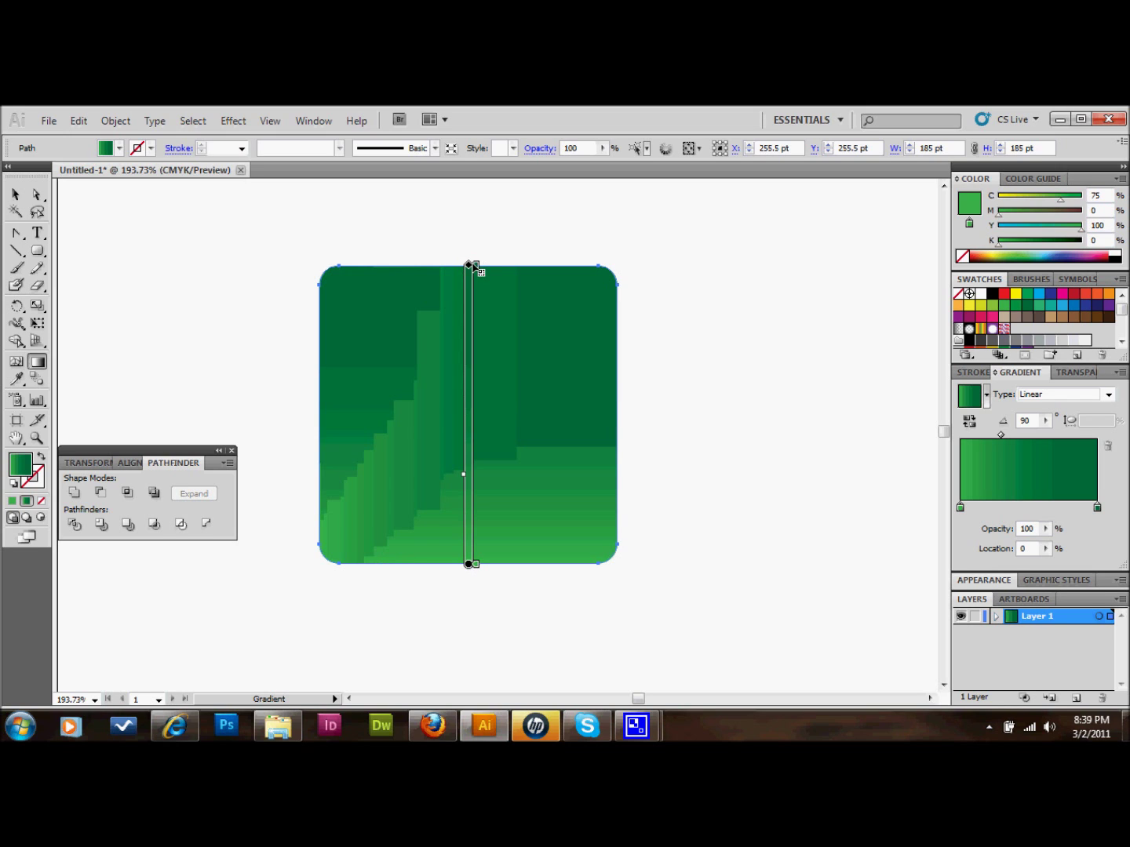
{"action": "left_click", "coordinate": [16, 193]}
{"action": "left_click", "coordinate": [179, 277]}
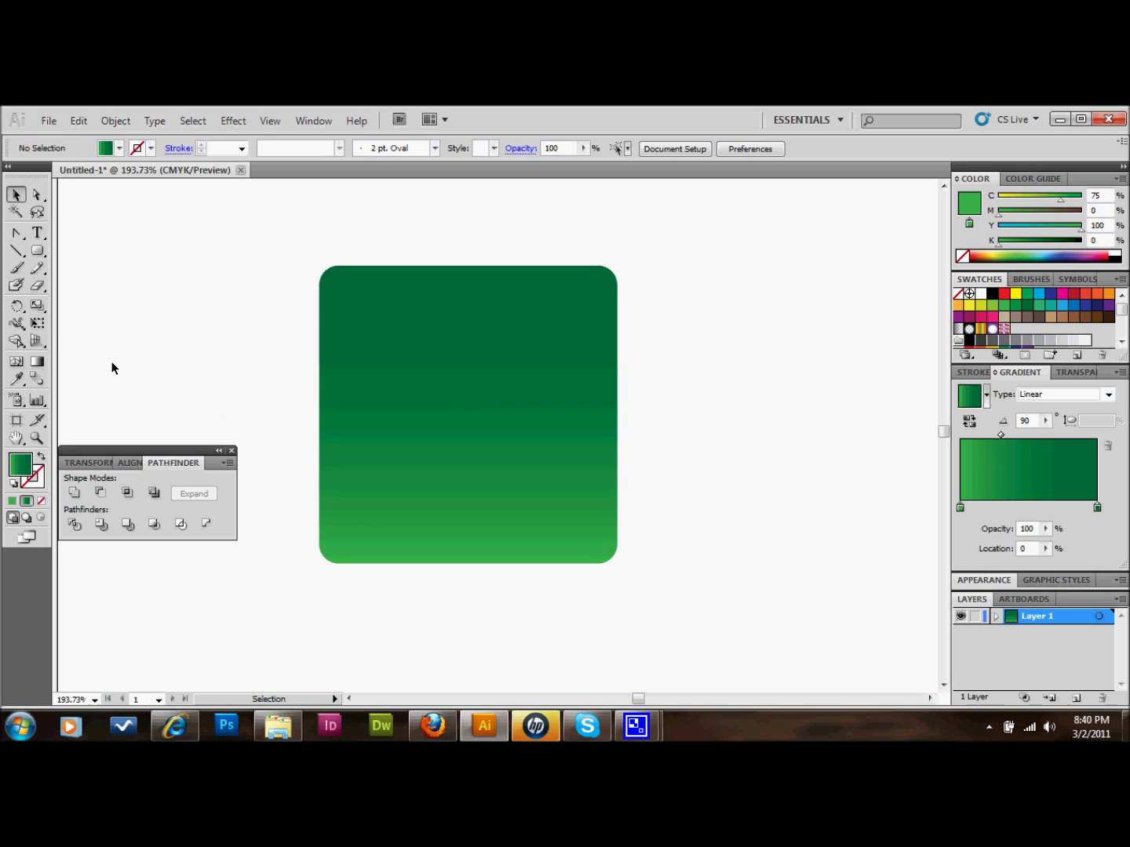
{"action": "key", "text": "p"}
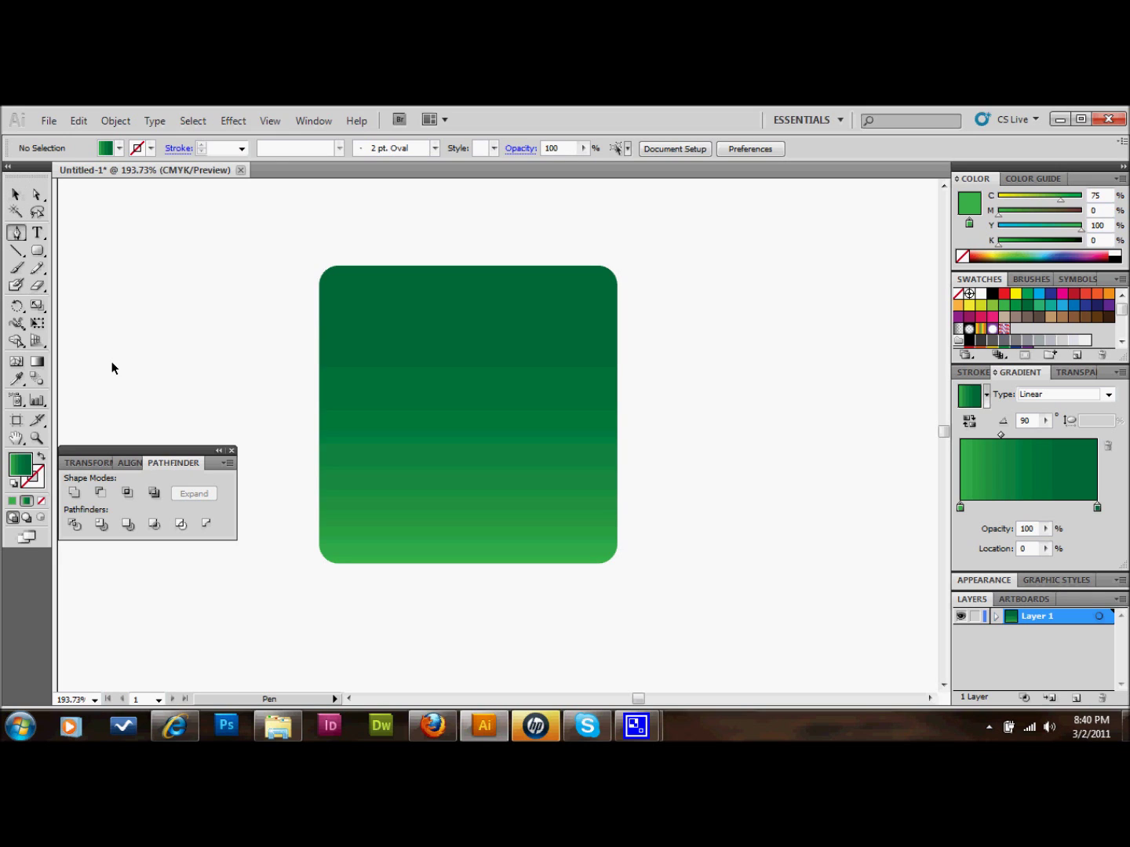
Draw a closed Pen path over the square's upper half with a curved, wavy bottom edge.
{"action": "left_click", "coordinate": [318, 397]}
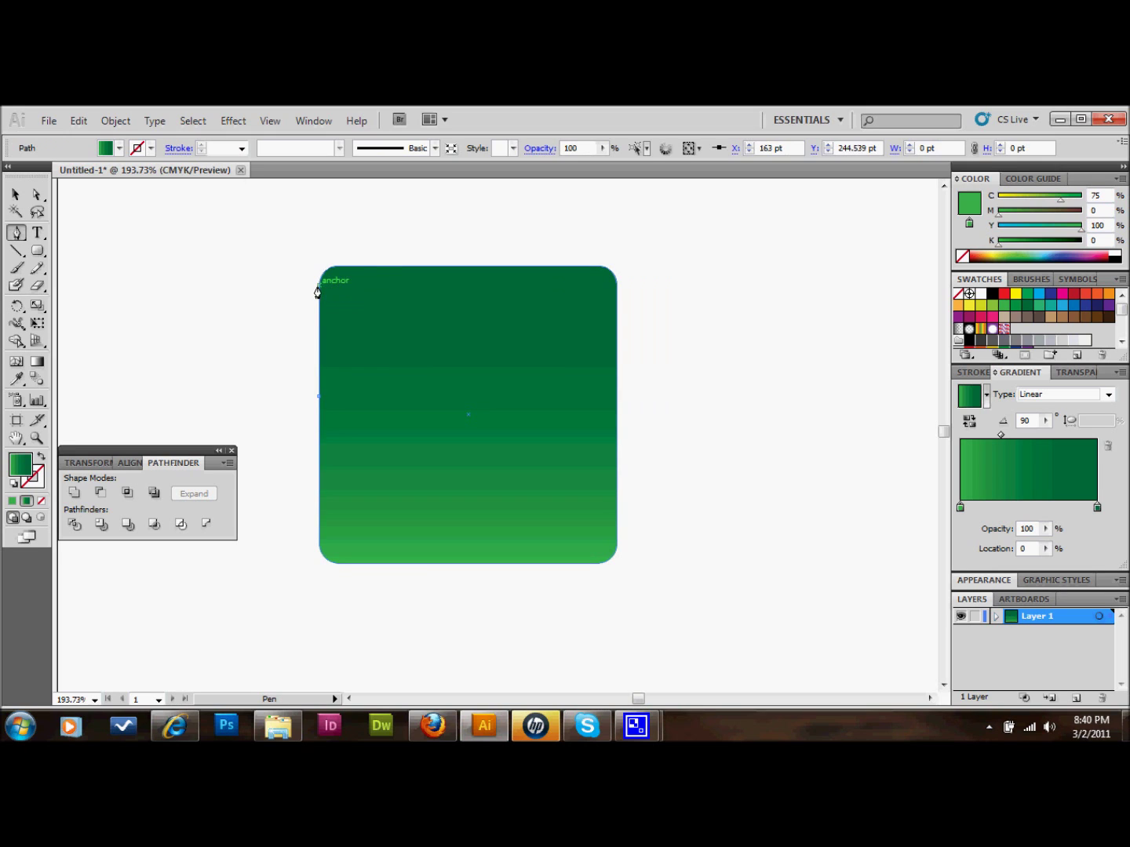
{"action": "left_click_drag", "start_coordinate": [318, 284], "coordinate": [373, 405]}
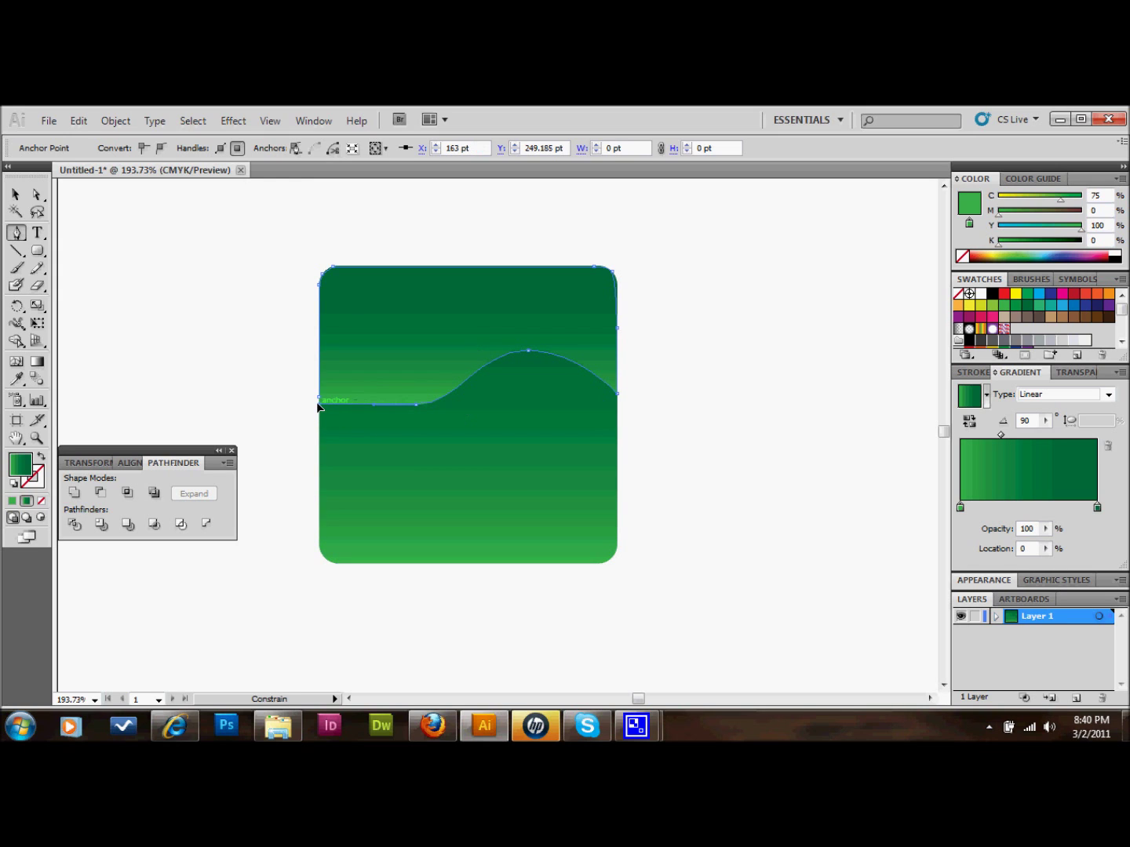
{"action": "left_click", "coordinate": [319, 404]}
{"action": "left_click", "coordinate": [15, 193]}
{"action": "left_click", "coordinate": [141, 253]}
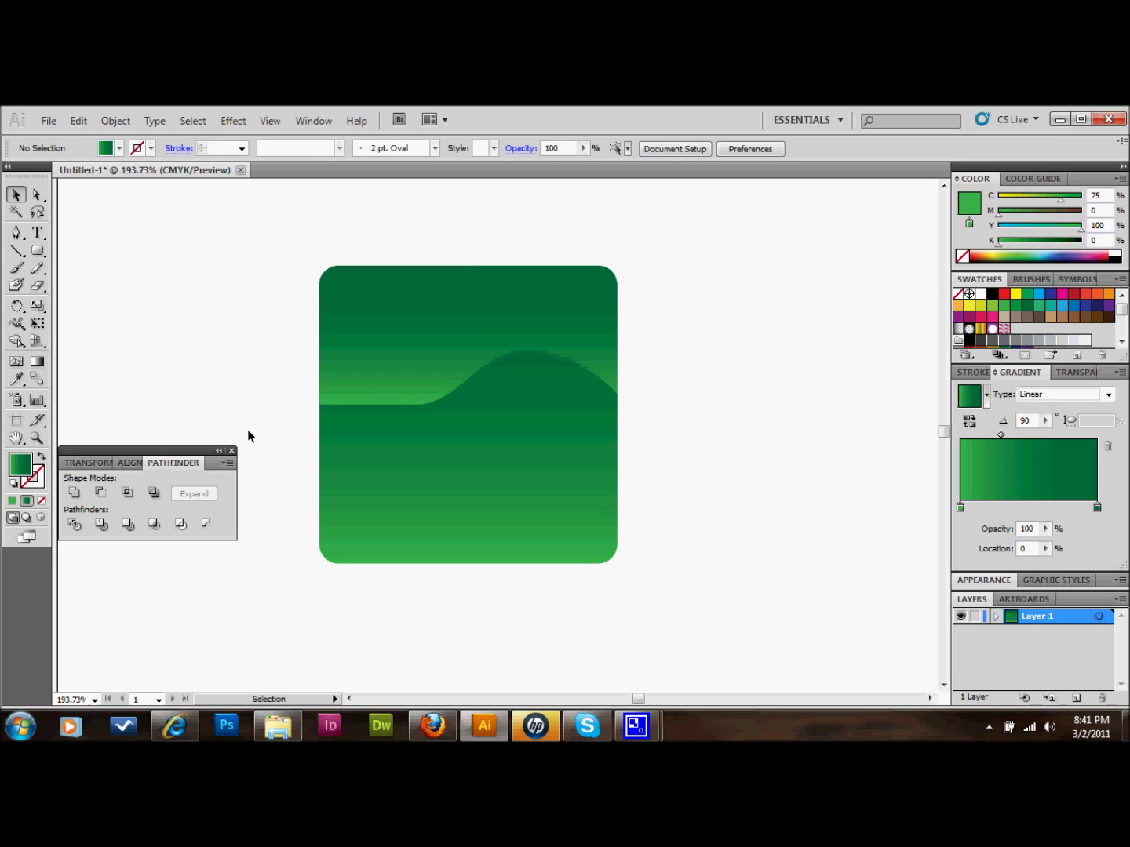
Fill the upper wave shape with white.
{"action": "left_click", "coordinate": [379, 336]}
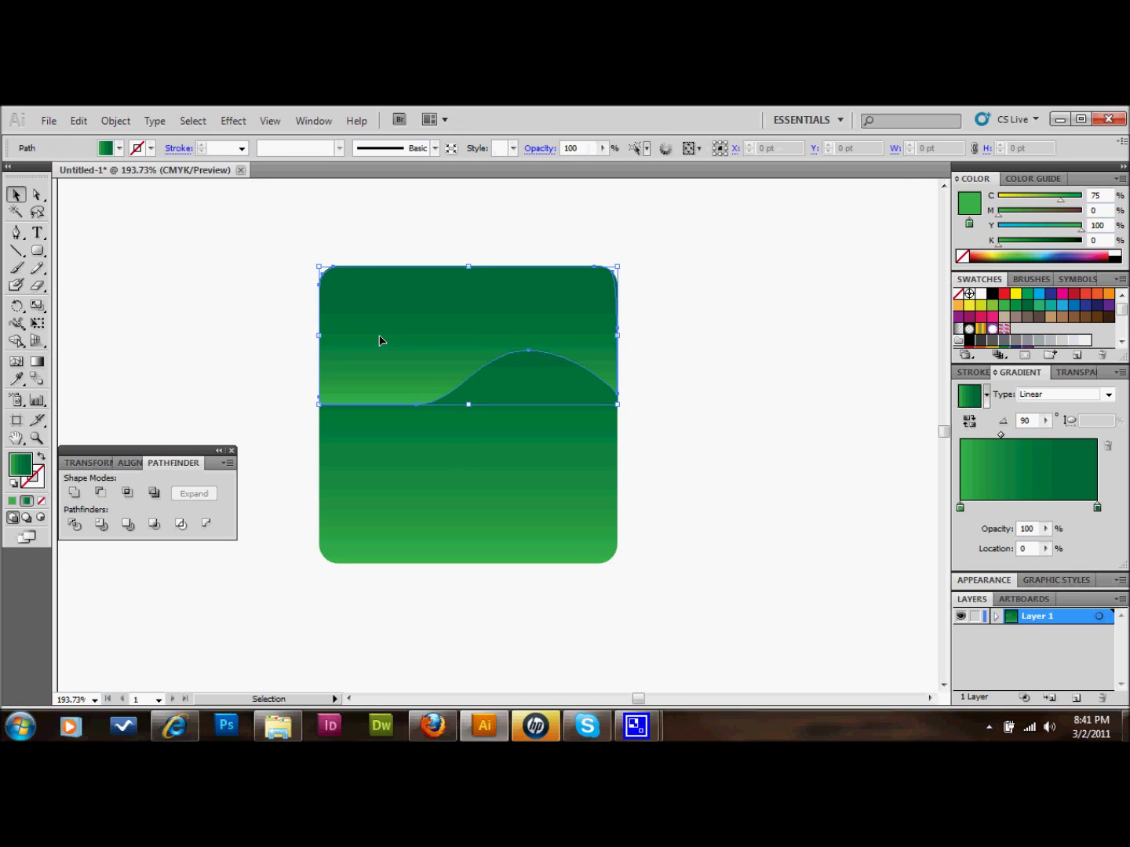
{"action": "left_click", "coordinate": [981, 297]}
{"action": "left_click", "coordinate": [754, 369]}
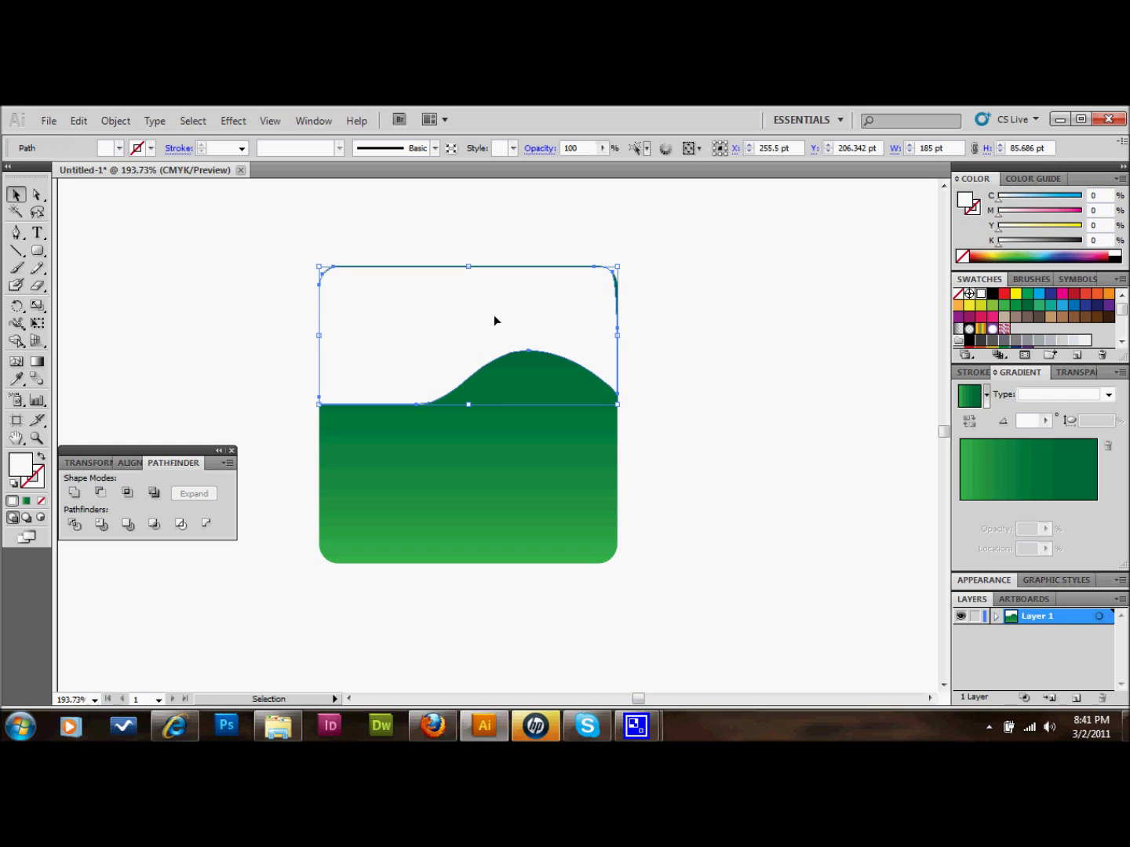
{"action": "left_click", "coordinate": [239, 320]}
Adjust the wave's anchors with Direct Selection, nudging its lower edge down to about 99.686 pt tall.
{"action": "left_click", "coordinate": [37, 195]}
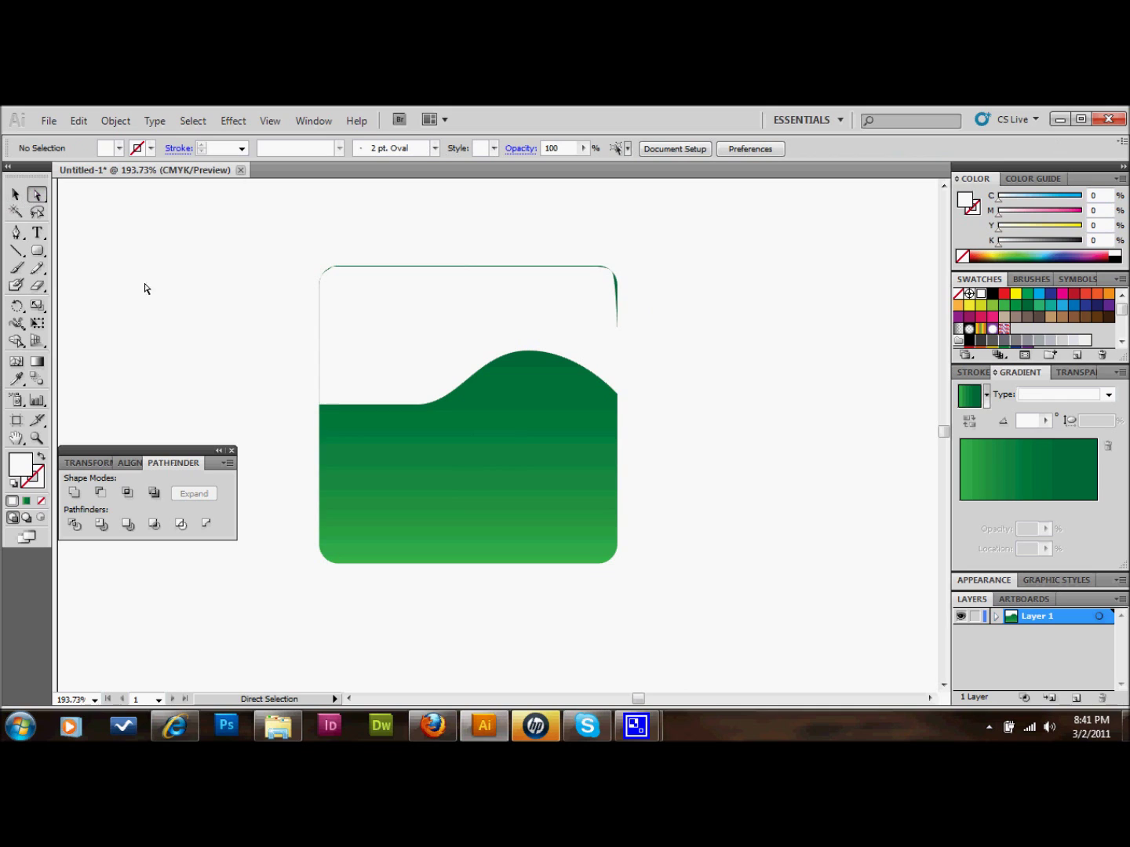
{"action": "left_click", "coordinate": [320, 405]}
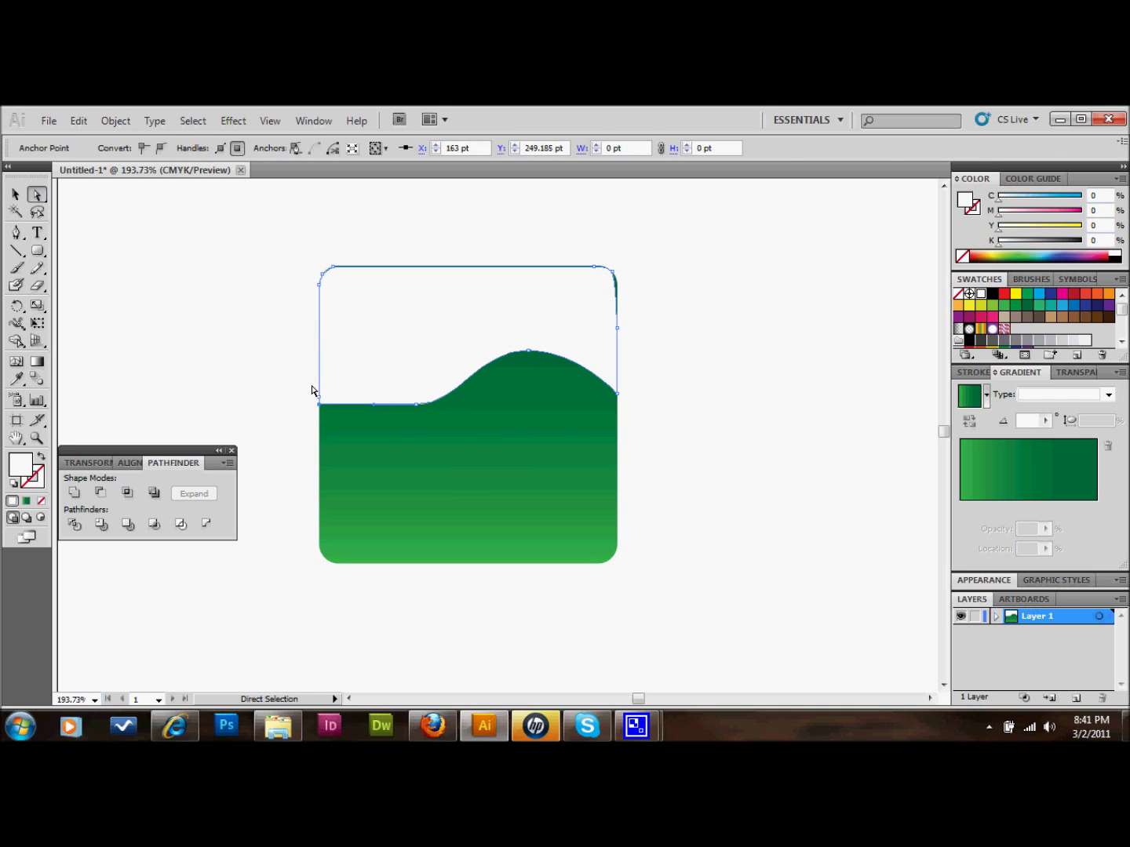
{"action": "left_click_drag", "start_coordinate": [319, 404], "coordinate": [322, 405]}
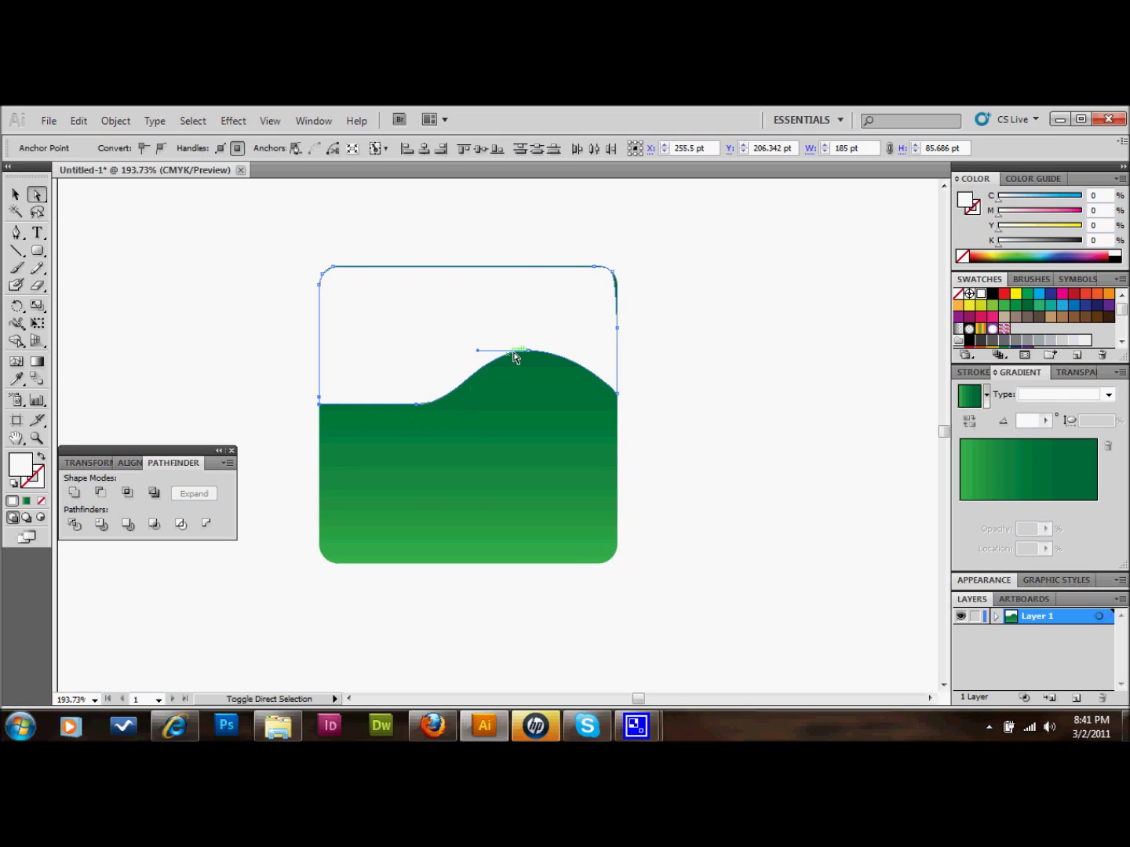
{"action": "left_click", "coordinate": [537, 361]}
{"action": "key", "text": "Down"}
{"action": "key", "text": "Down"}
{"action": "key", "text": "Down"}
{"action": "key", "text": "Down"}
{"action": "key", "text": "Down"}
{"action": "key", "text": "Down"}
{"action": "key", "text": "Down"}
{"action": "key", "text": "Down"}
{"action": "key", "text": "Down"}
{"action": "key", "text": "Down"}
{"action": "key", "text": "Down"}
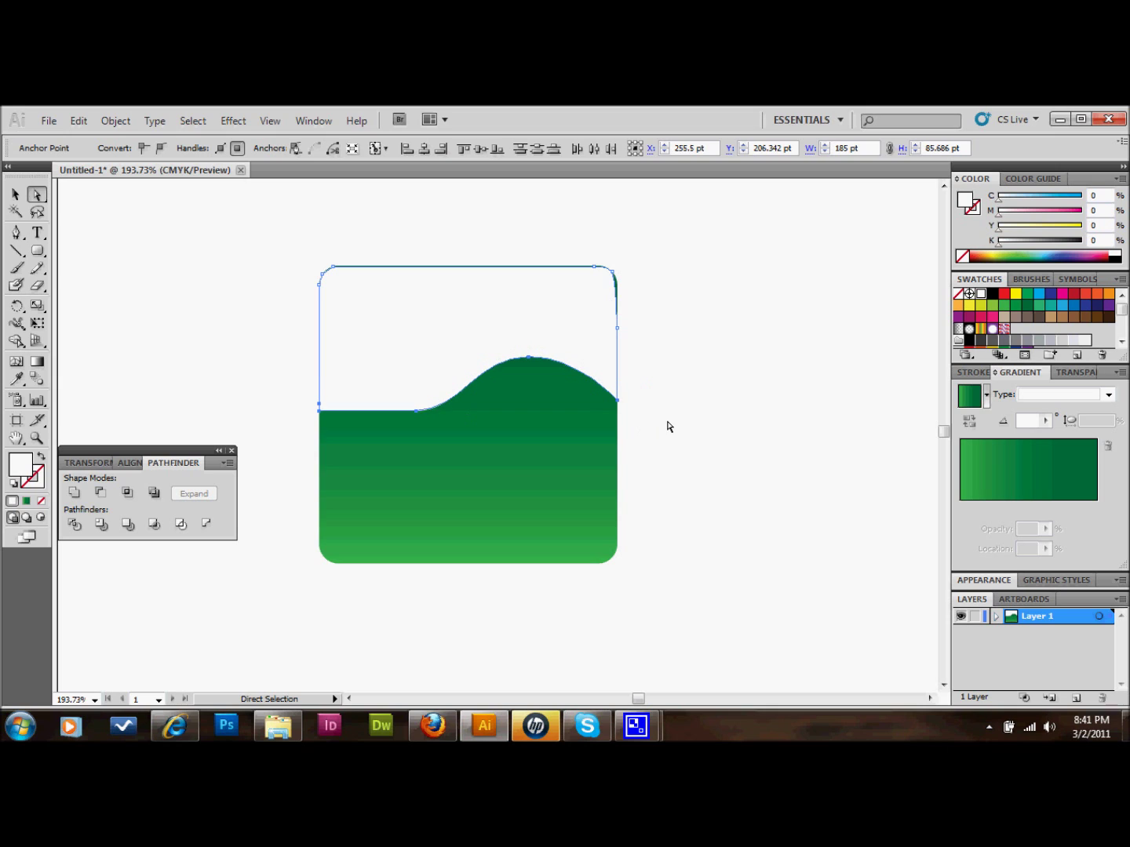
{"action": "key", "text": "Down"}
{"action": "key", "text": "Down"}
{"action": "key", "text": "Down"}
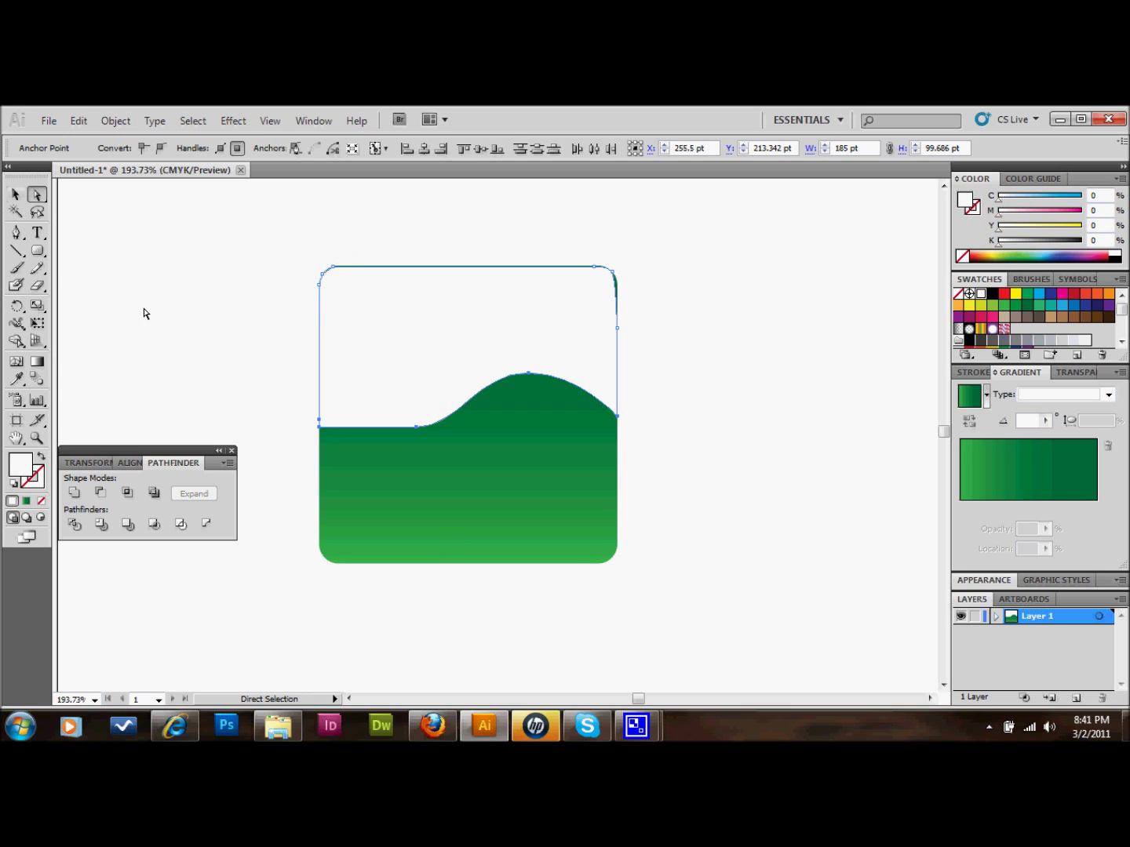
Set the wavy upper shape's opacity to 10 in the control bar and preview the result.
{"action": "left_click", "coordinate": [210, 323]}
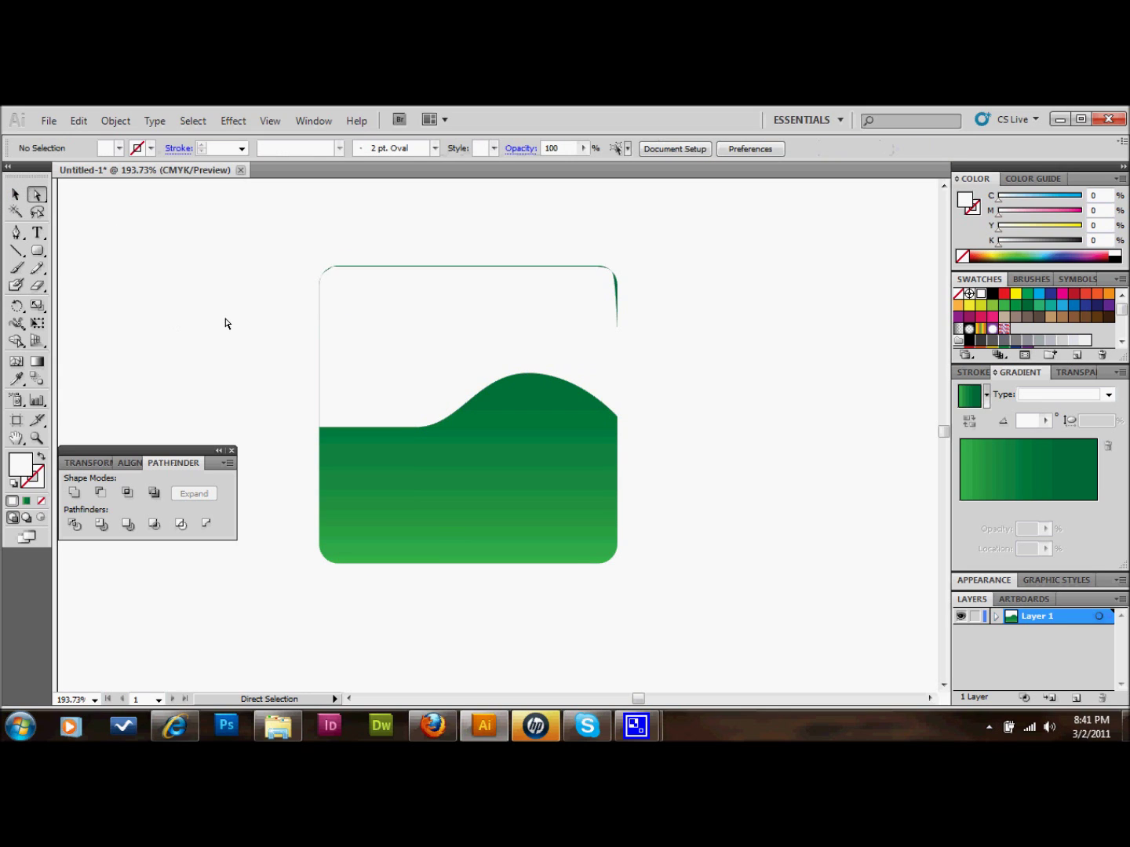
{"action": "left_click", "coordinate": [16, 195]}
{"action": "left_click", "coordinate": [347, 324]}
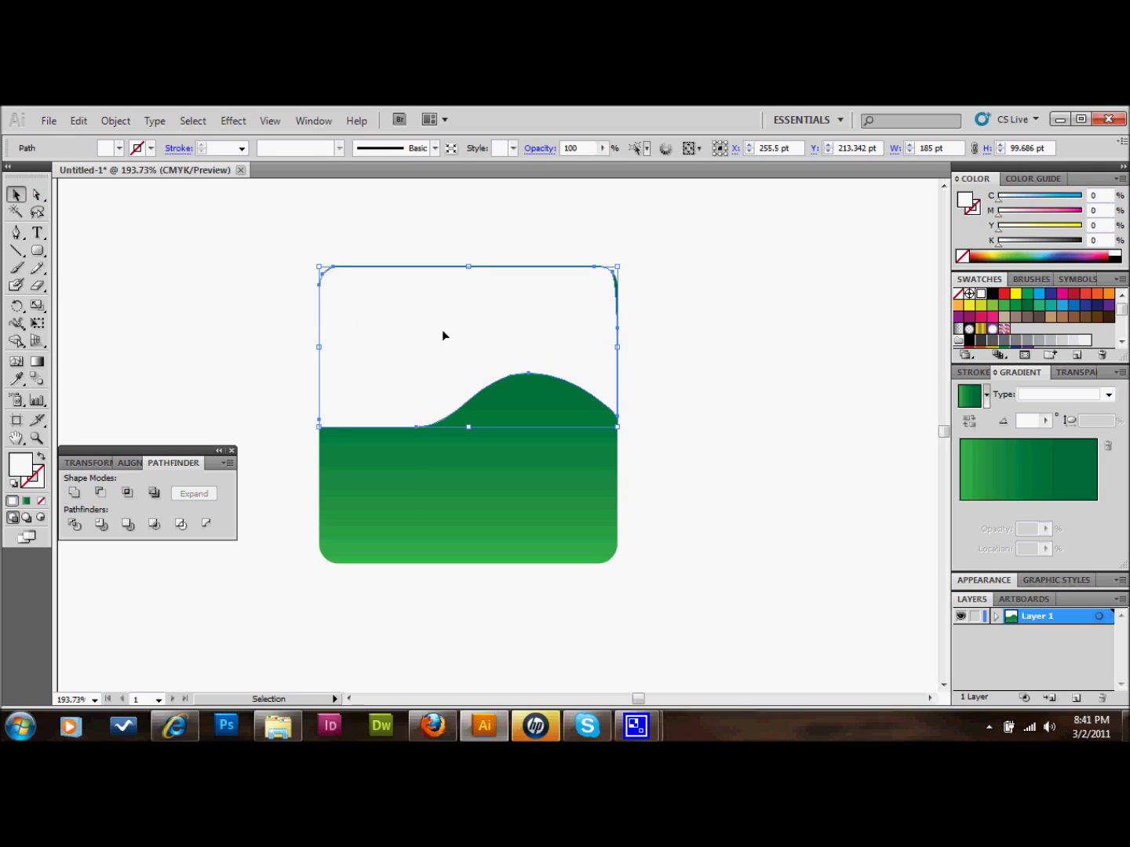
{"action": "left_click", "coordinate": [568, 148]}
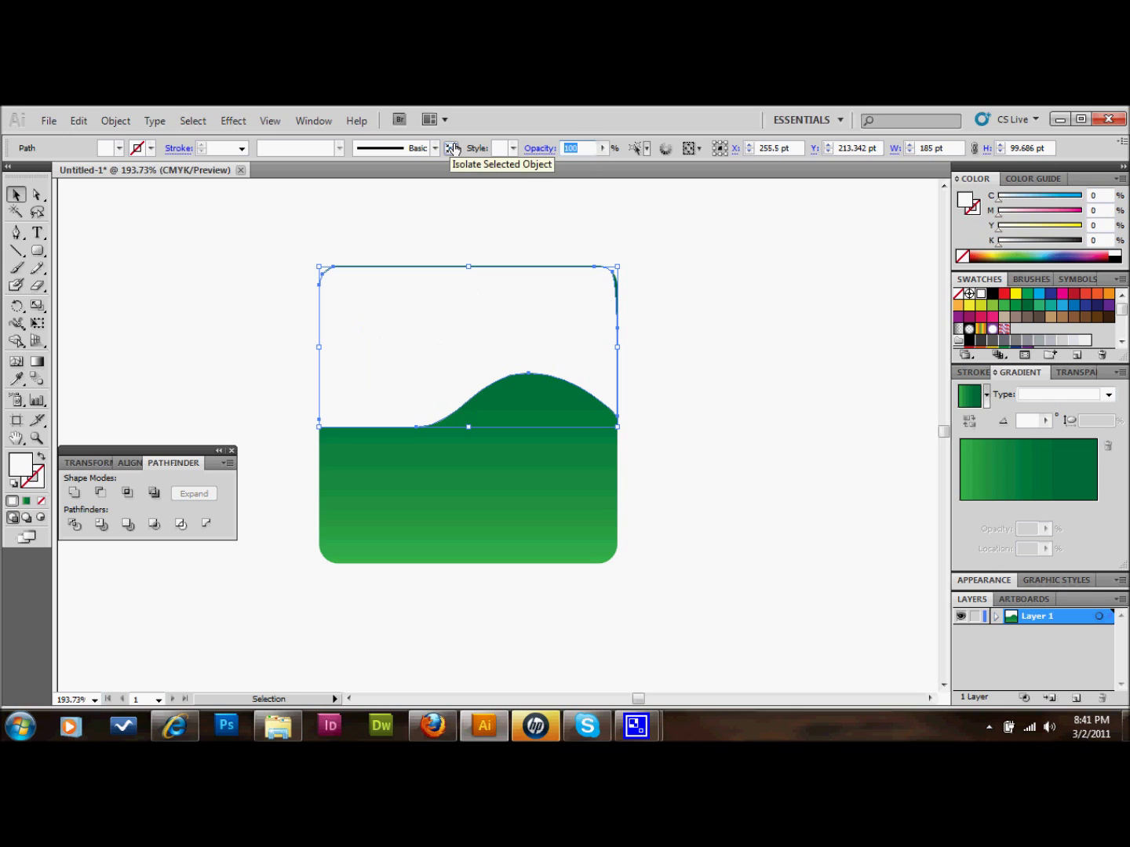
{"action": "type", "text": "10"}
{"action": "key", "text": "Return"}
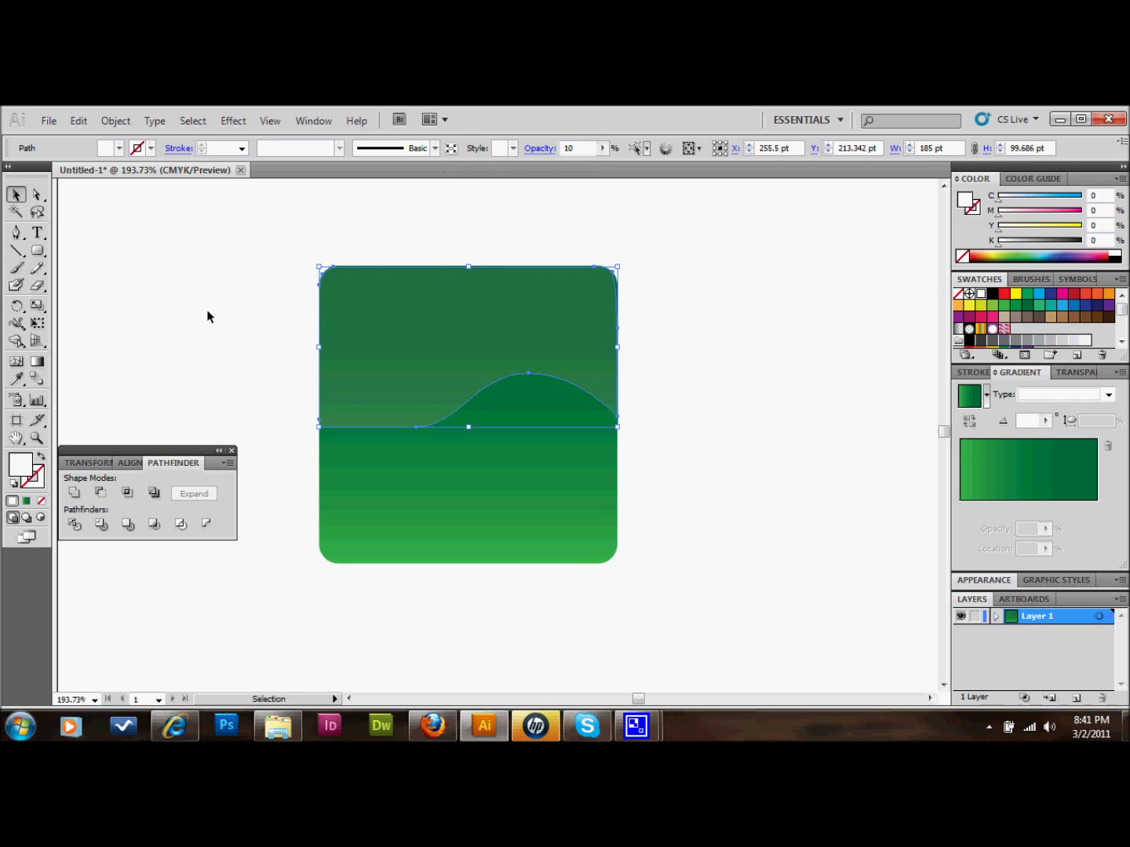
{"action": "left_click", "coordinate": [205, 310]}
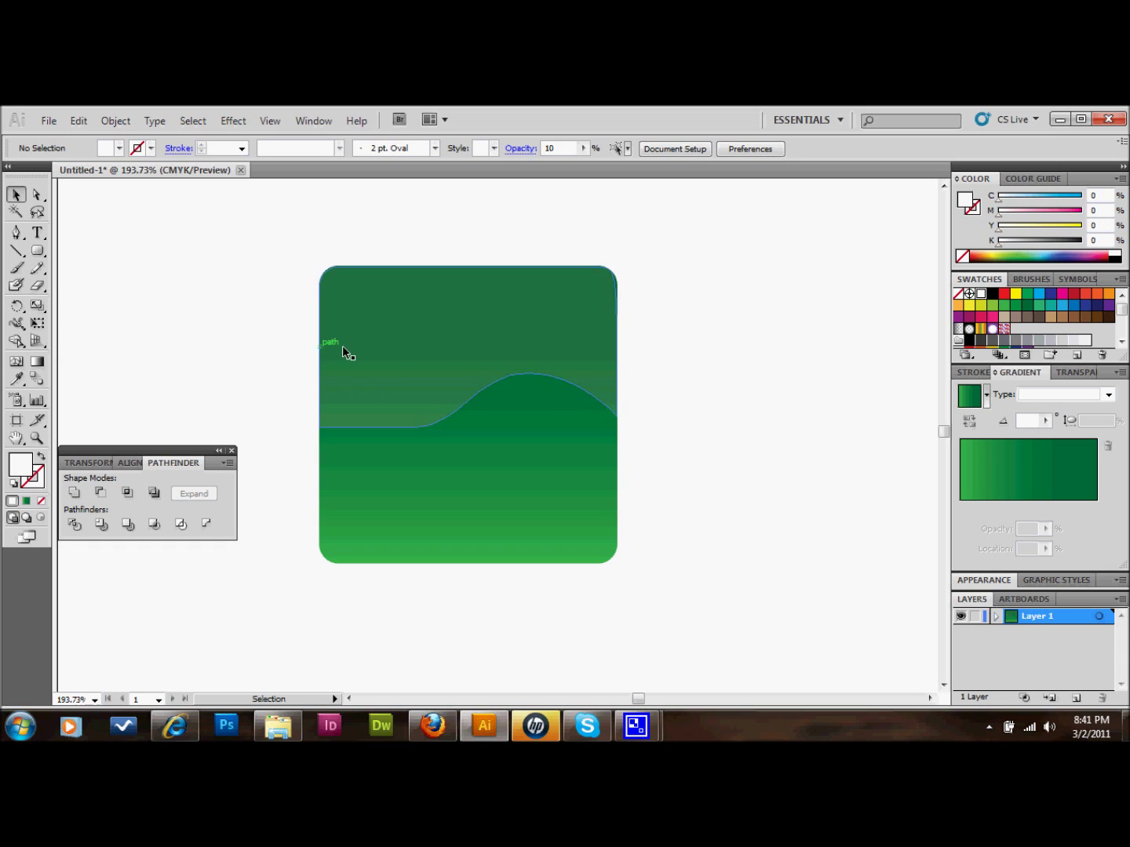
{"action": "left_click", "coordinate": [406, 369]}
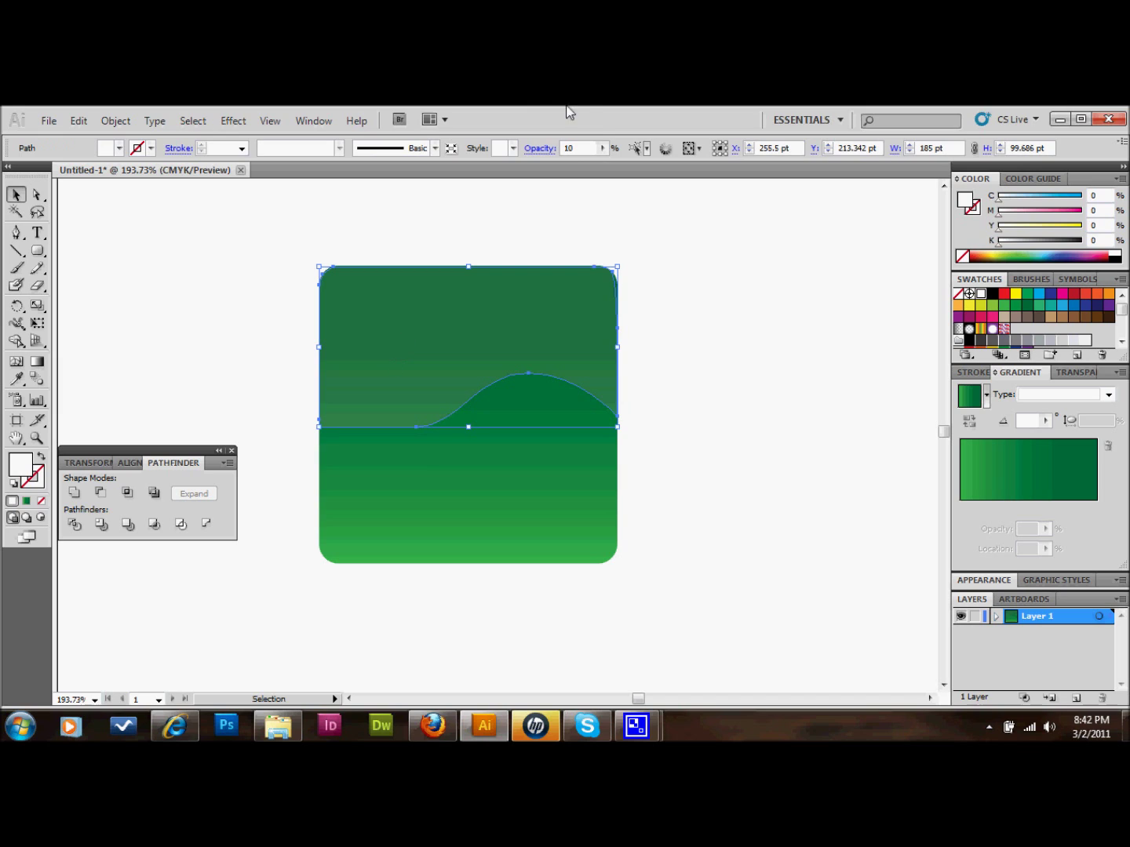
{"action": "left_click", "coordinate": [586, 148]}
Restore the wave to 100% opacity with a white-to-dark-green gradient fading from the top-left at about -69°.
{"action": "key", "text": "Return"}
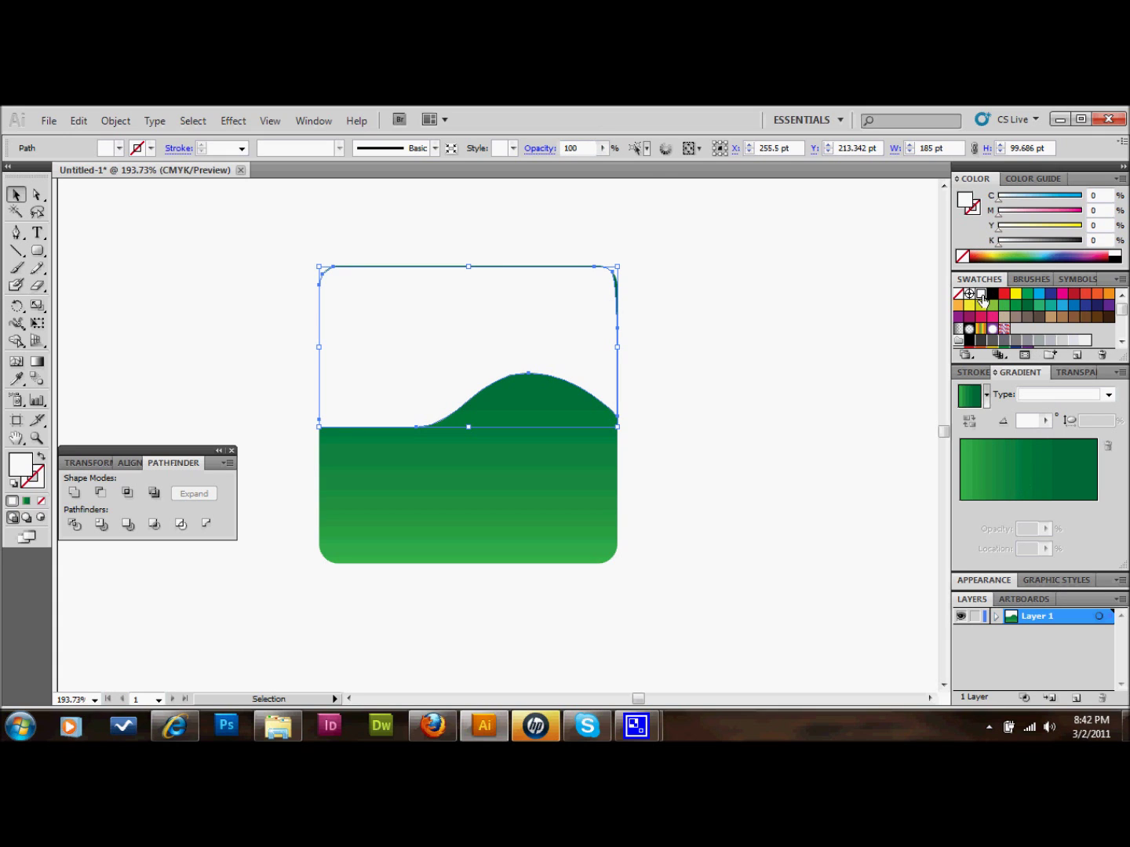
{"action": "left_click_drag", "start_coordinate": [982, 299], "coordinate": [961, 507]}
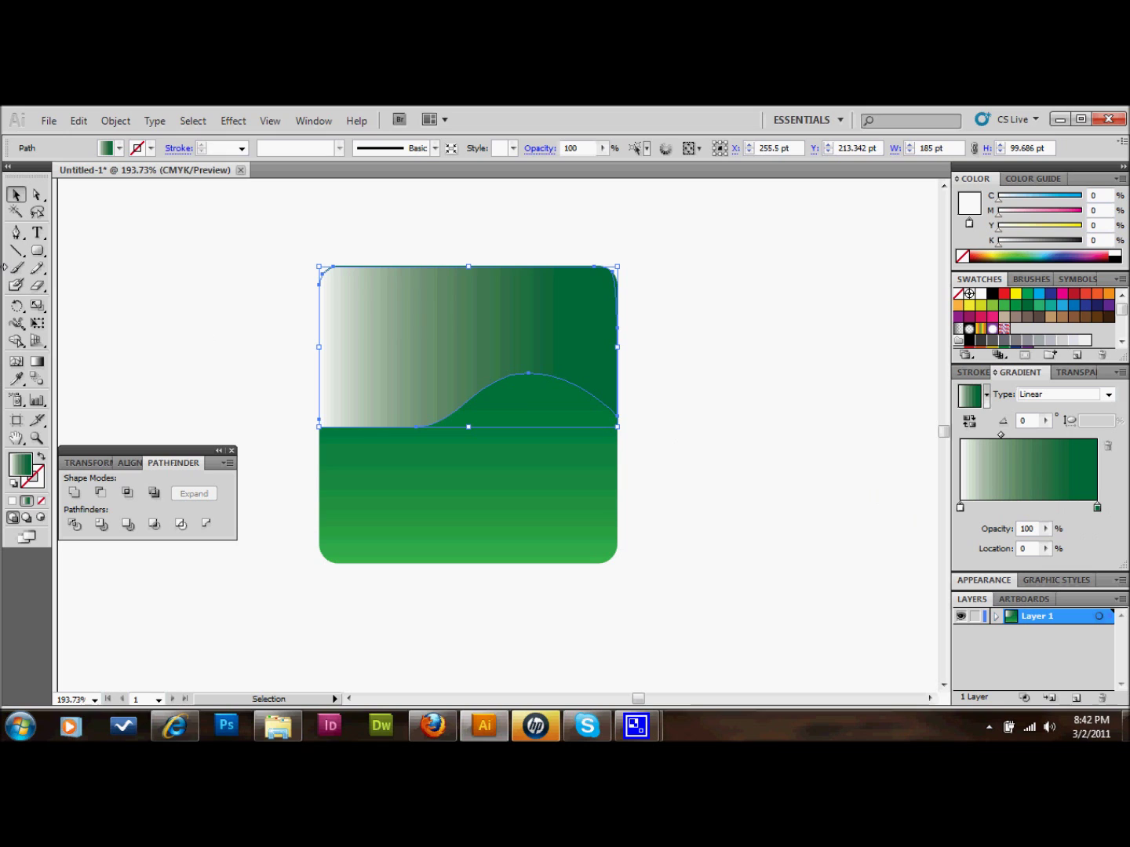
{"action": "left_click", "coordinate": [37, 362]}
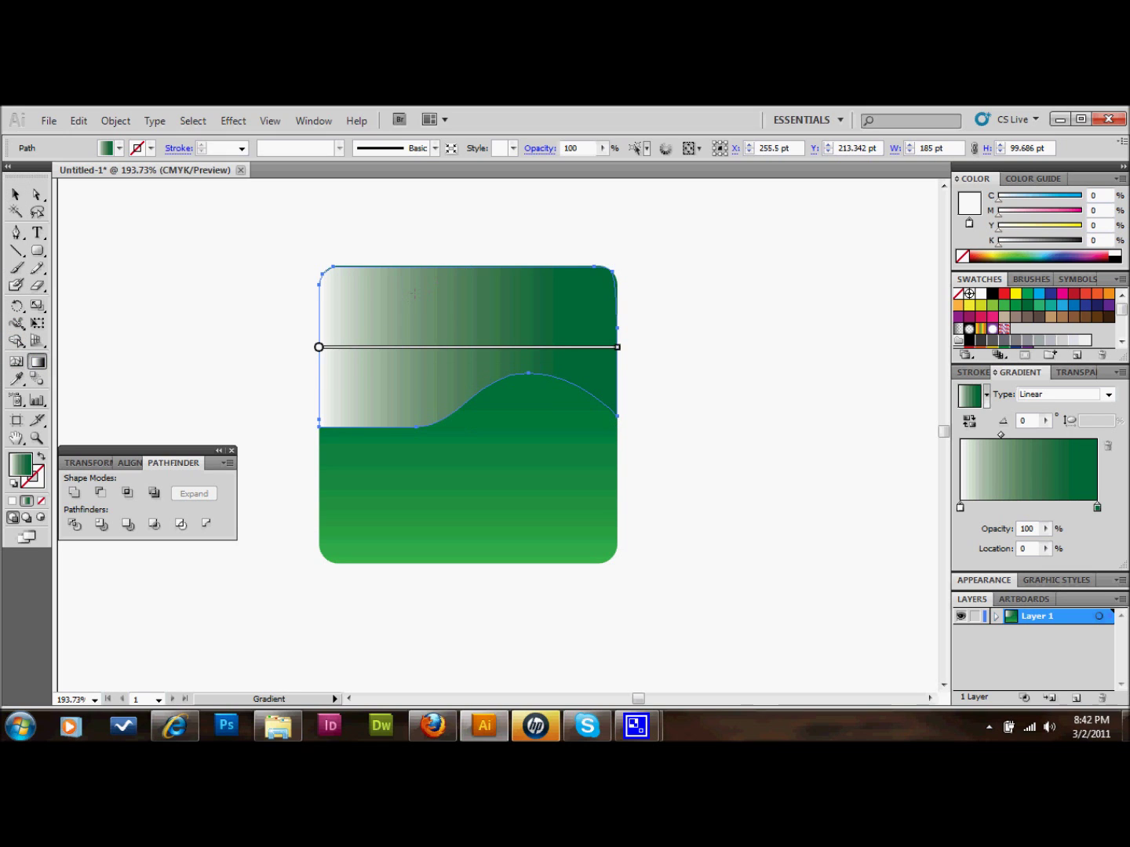
{"action": "left_click_drag", "start_coordinate": [438, 269], "coordinate": [470, 364]}
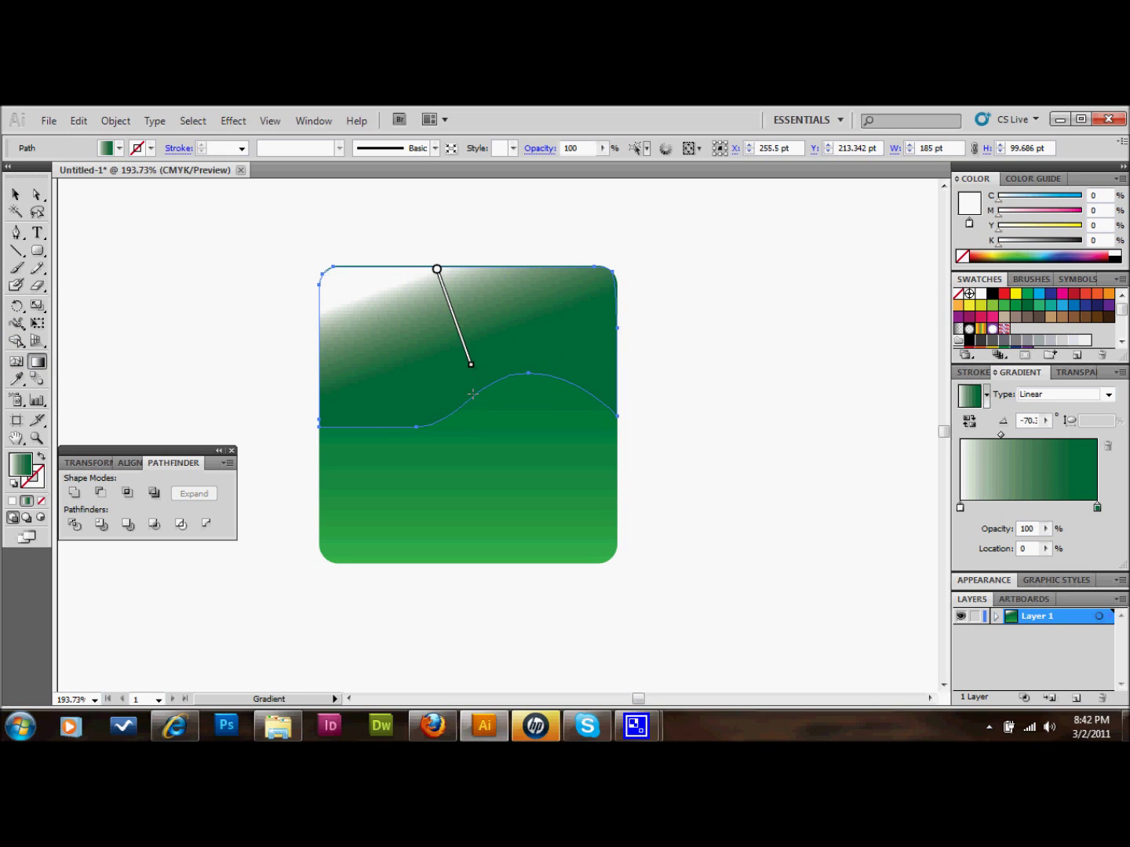
{"action": "left_click_drag", "start_coordinate": [498, 436], "coordinate": [437, 292]}
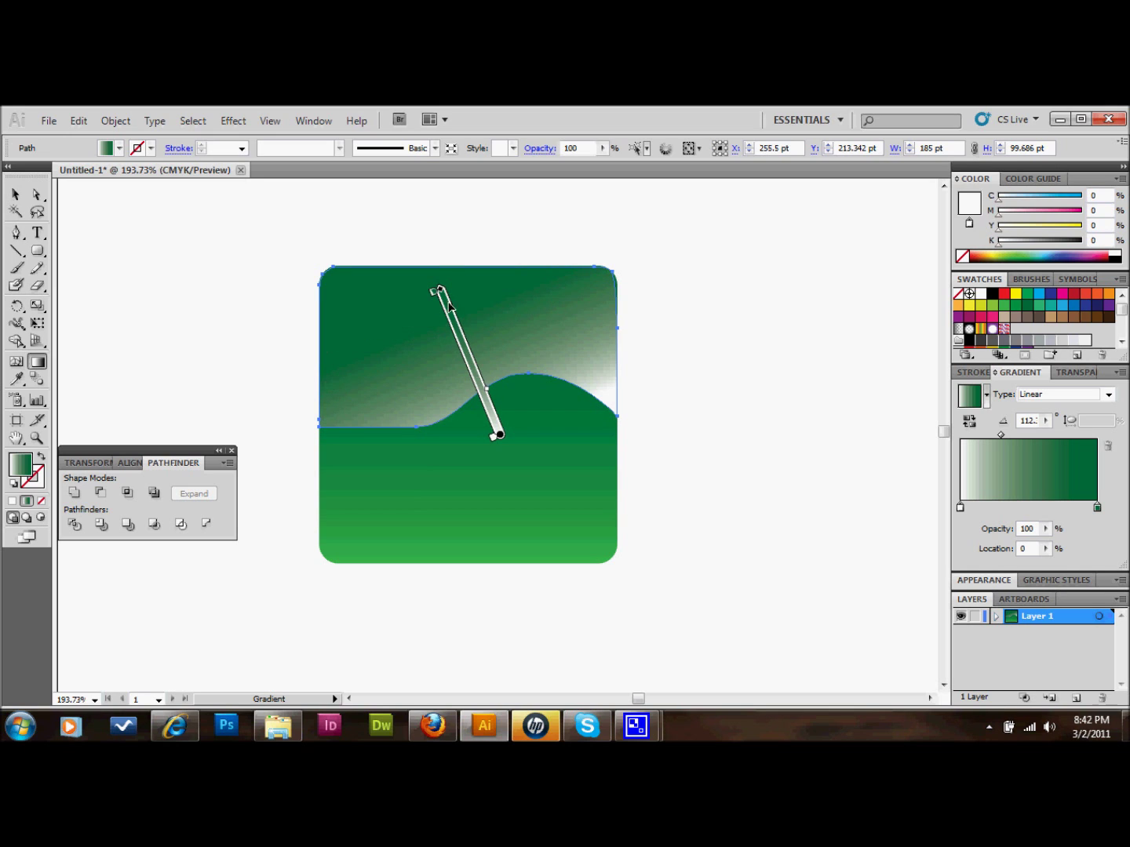
{"action": "left_click_drag", "start_coordinate": [430, 247], "coordinate": [491, 428]}
{"action": "left_click_drag", "start_coordinate": [390, 197], "coordinate": [473, 405]}
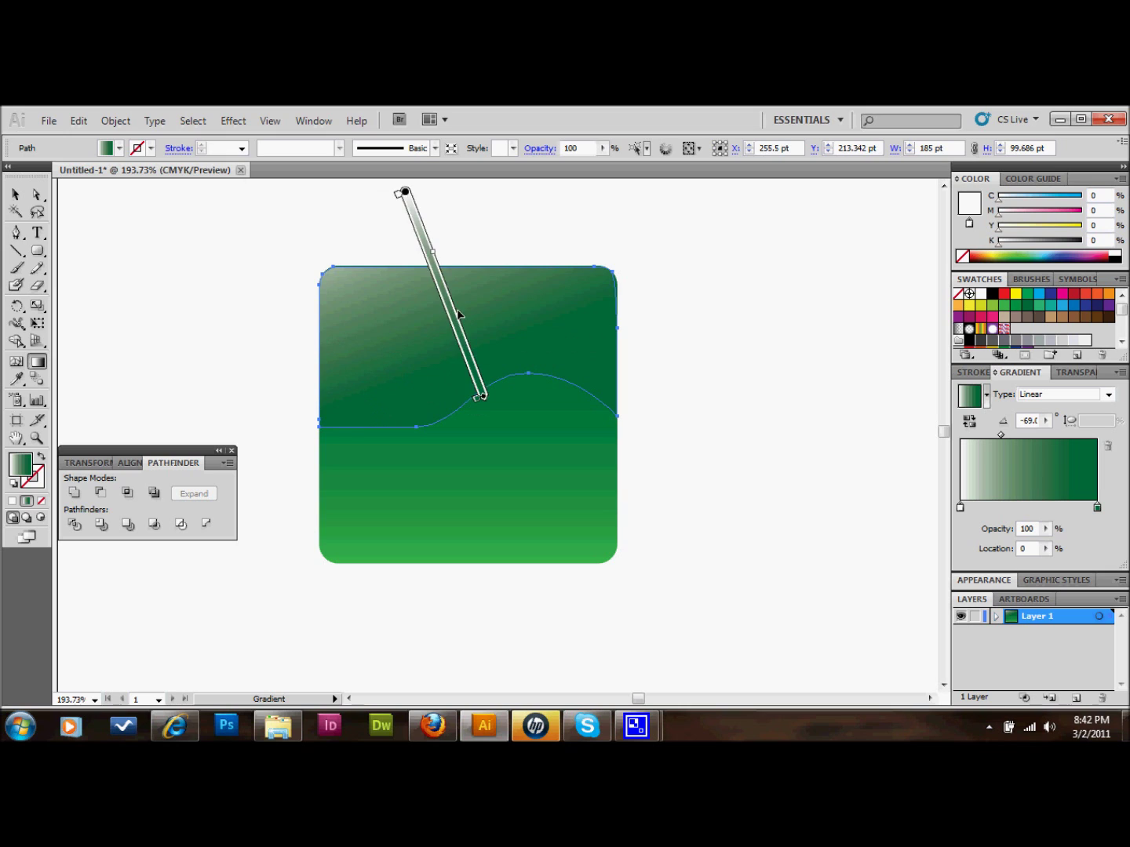
{"action": "left_click", "coordinate": [16, 194]}
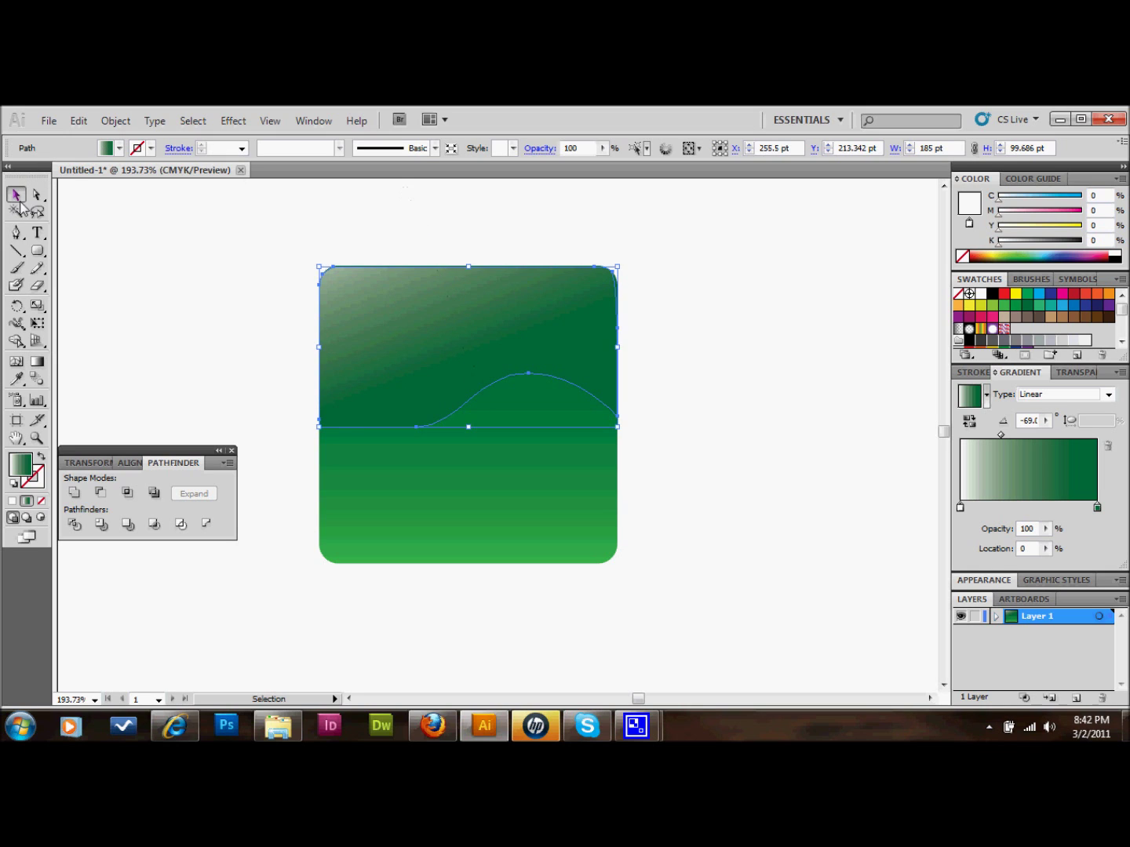
{"action": "left_click", "coordinate": [153, 281]}
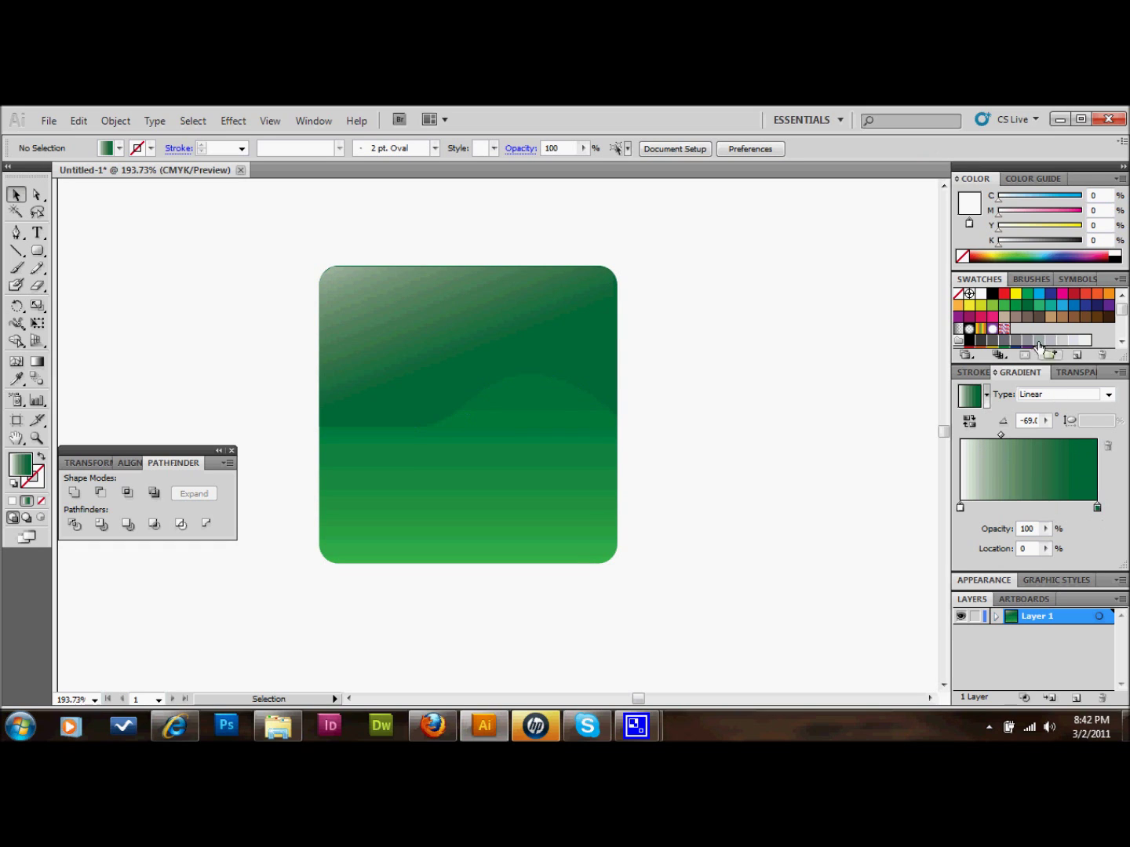
{"action": "left_click_drag", "start_coordinate": [1005, 305], "coordinate": [1100, 516]}
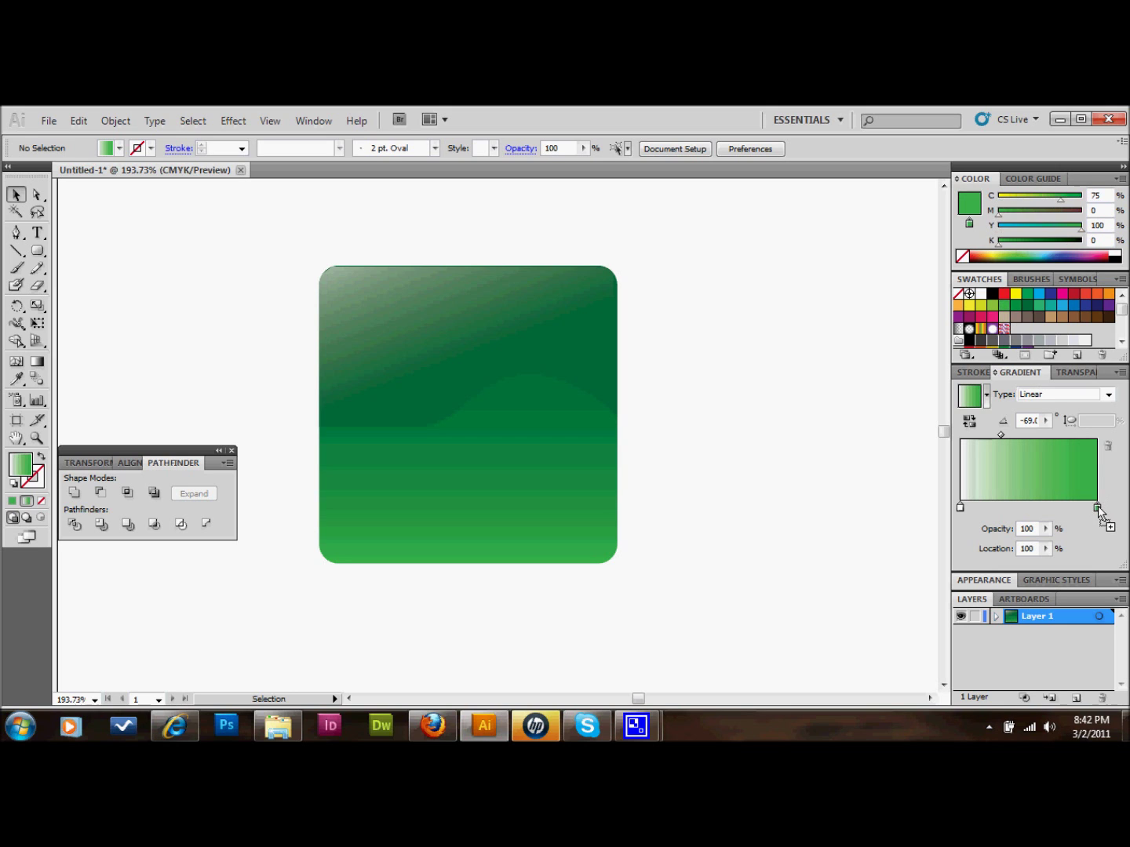
{"action": "left_click", "coordinate": [469, 307]}
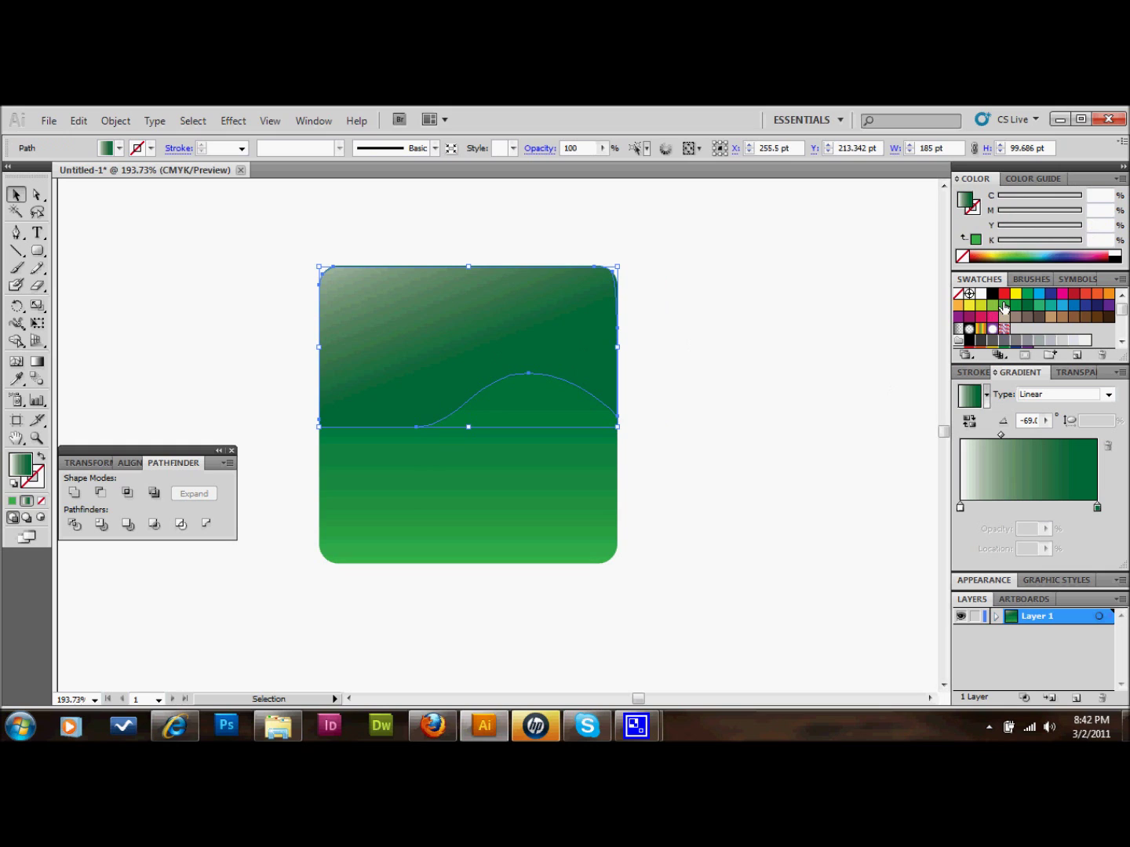
{"action": "left_click_drag", "start_coordinate": [1003, 306], "coordinate": [1097, 510]}
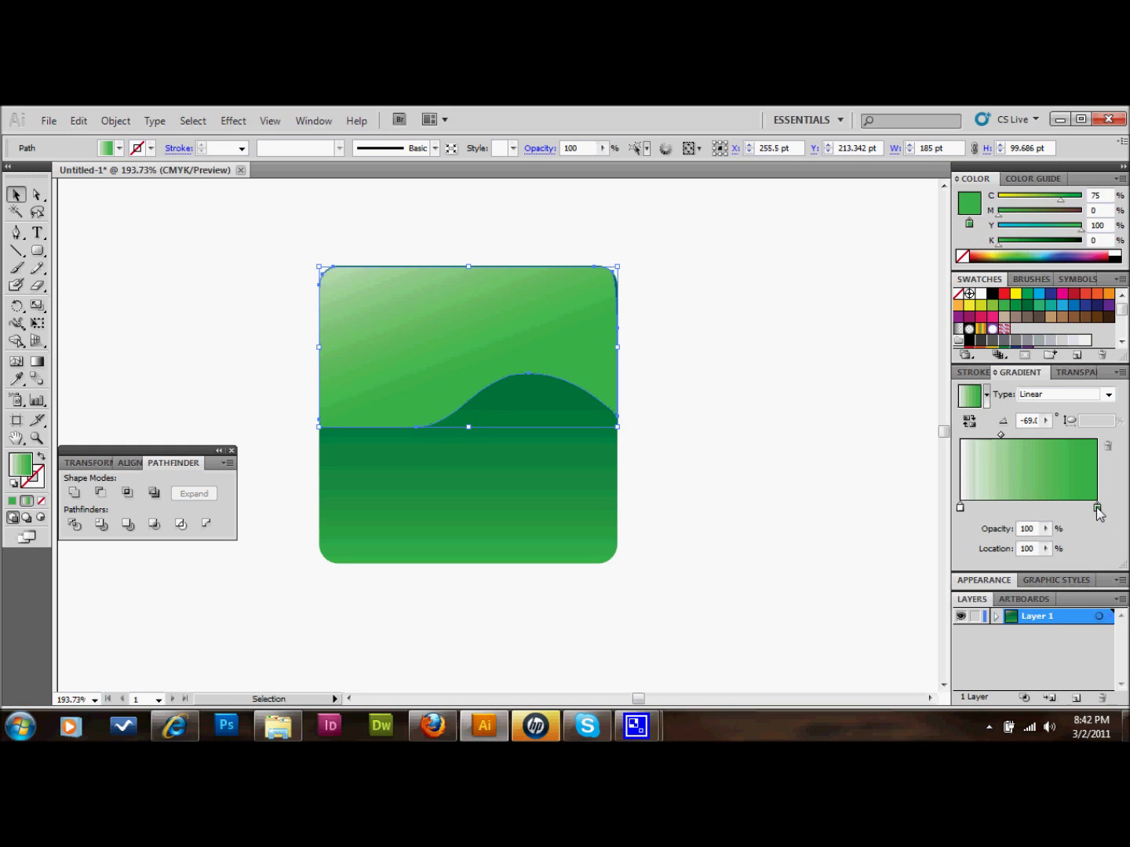
{"action": "left_click", "coordinate": [774, 409]}
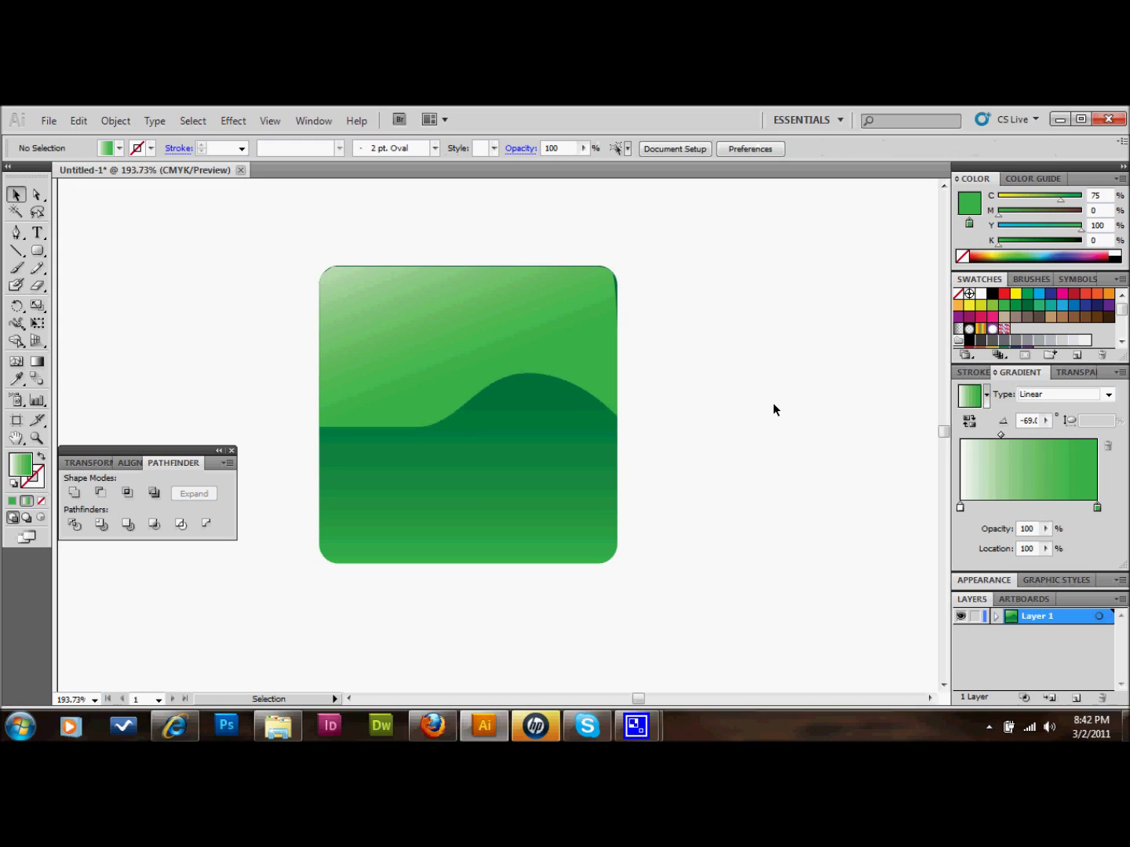
Undo the bright green gradient change and redraw the wave's gradient from lower right toward upper left.
{"action": "key", "text": "ctrl+z"}
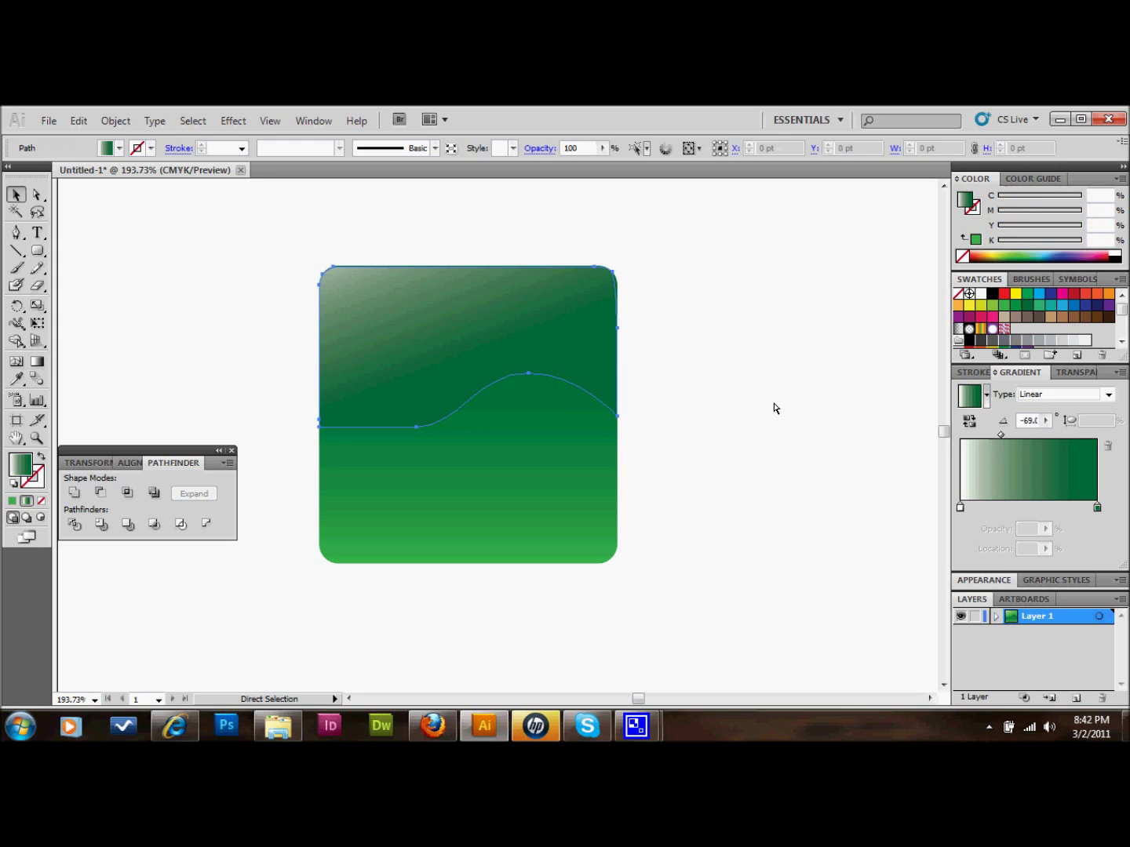
{"action": "key", "text": "ctrl+shift+a"}
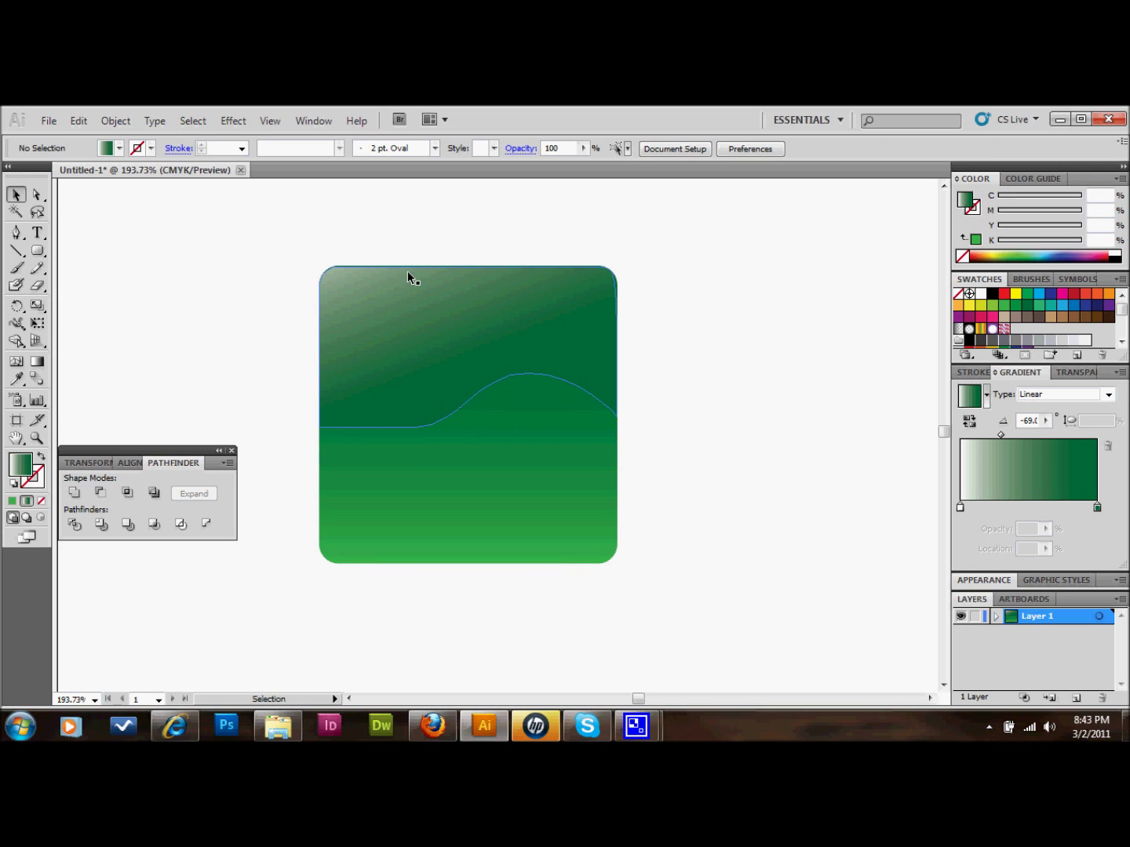
{"action": "left_click", "coordinate": [429, 350]}
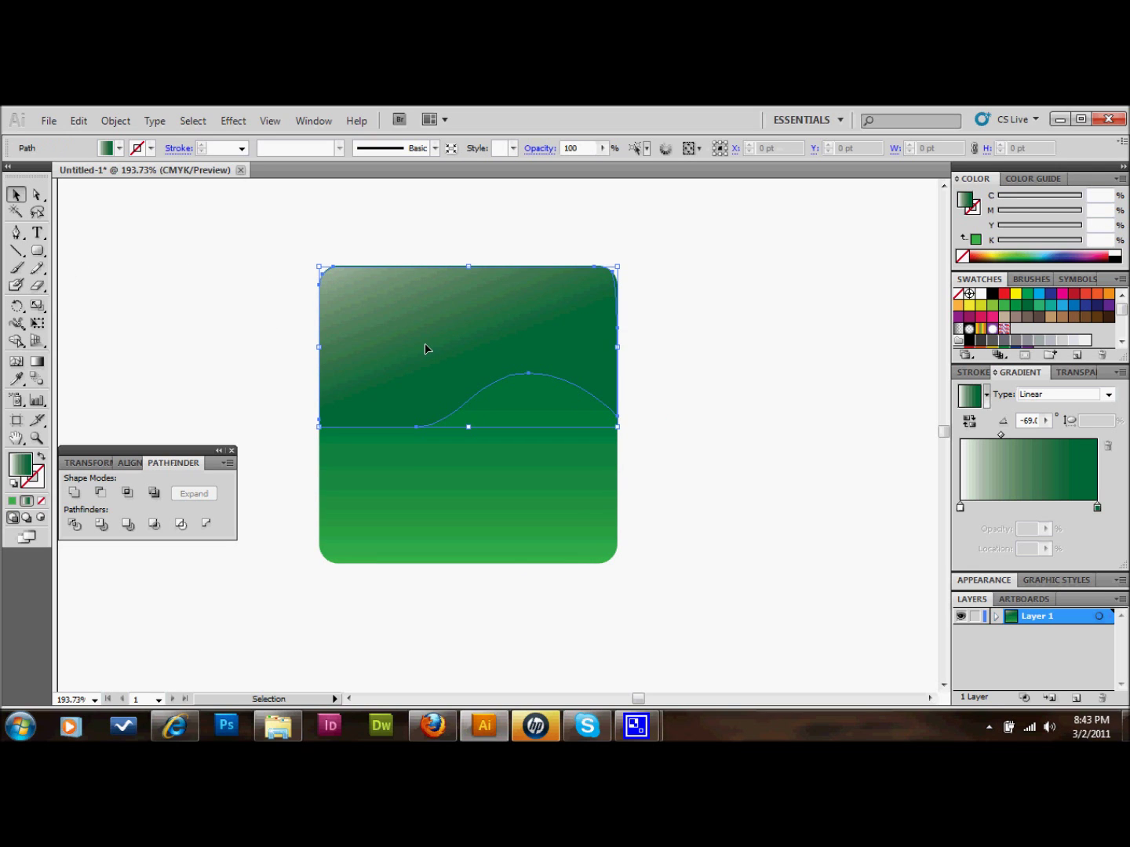
{"action": "left_click", "coordinate": [35, 366]}
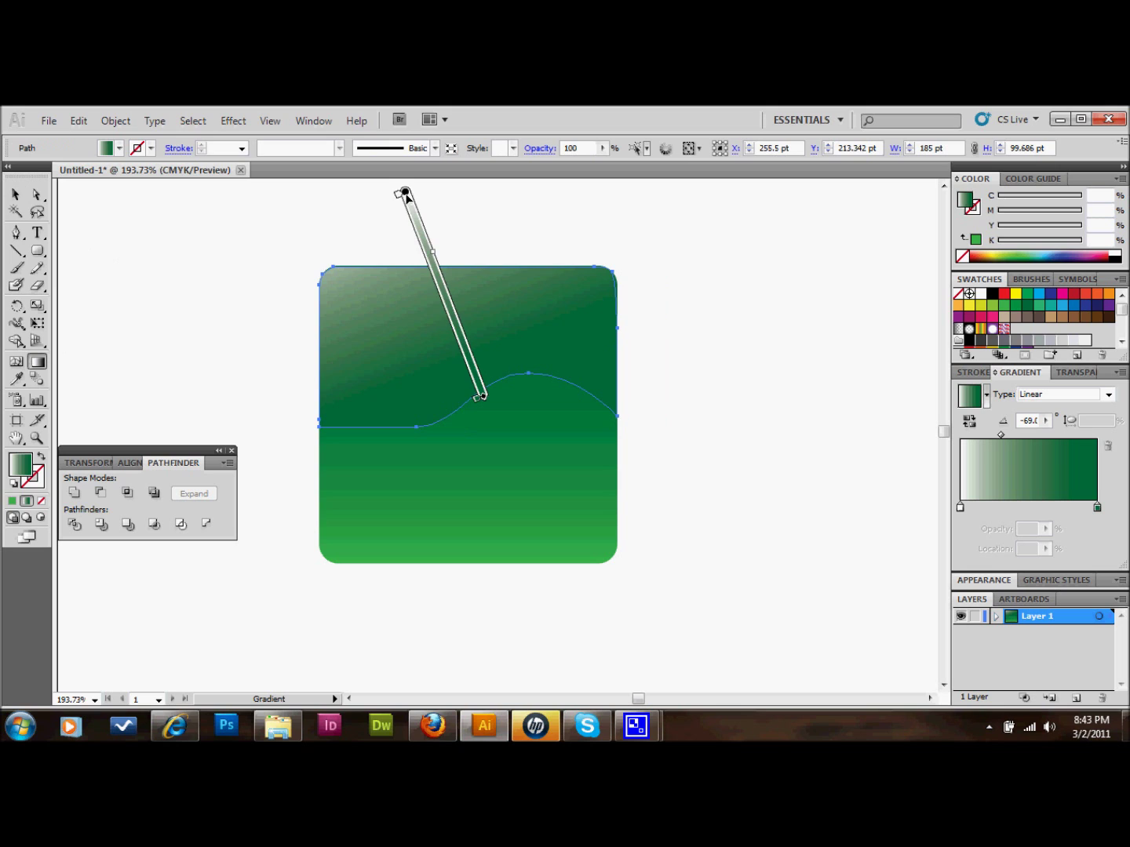
{"action": "mouse_move", "coordinate": [405, 193]}
{"action": "left_mouse_down"}
{"action": "mouse_move", "coordinate": [456, 192]}
{"action": "mouse_move", "coordinate": [406, 200]}
{"action": "left_mouse_up"}
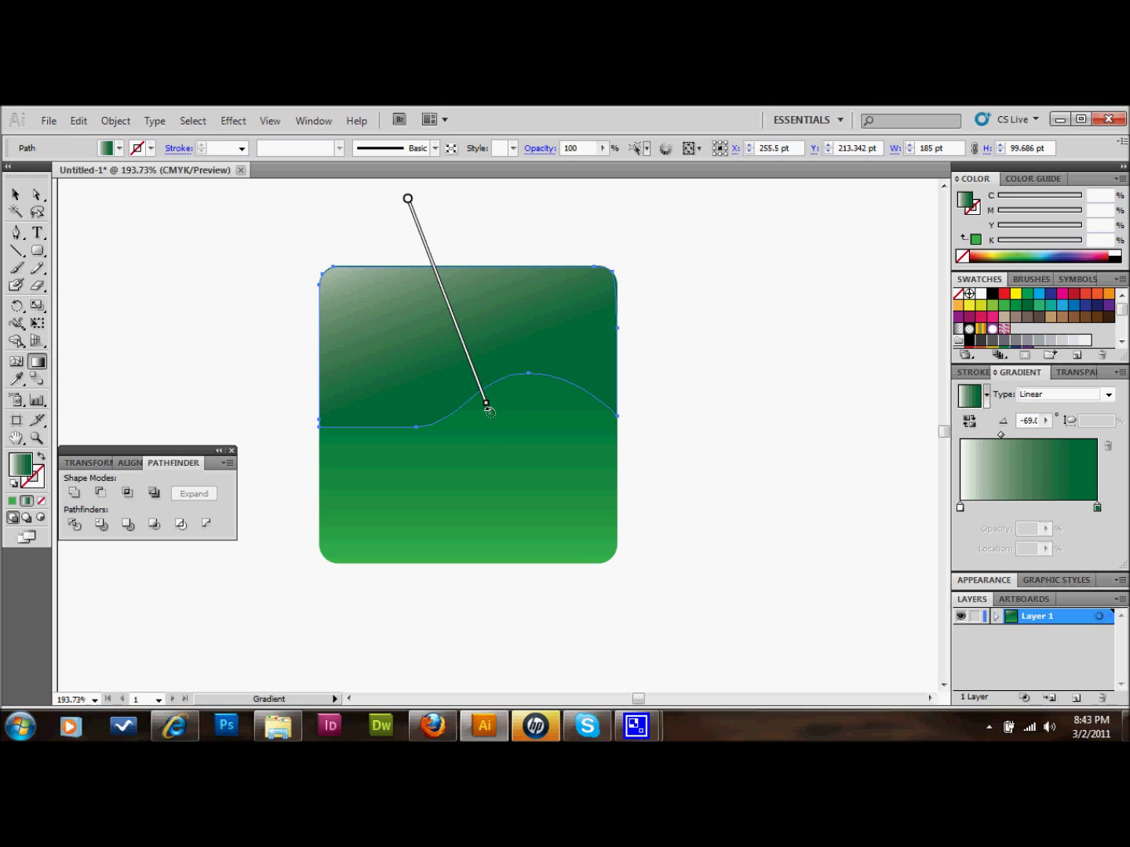
{"action": "left_click_drag", "start_coordinate": [488, 405], "coordinate": [467, 411]}
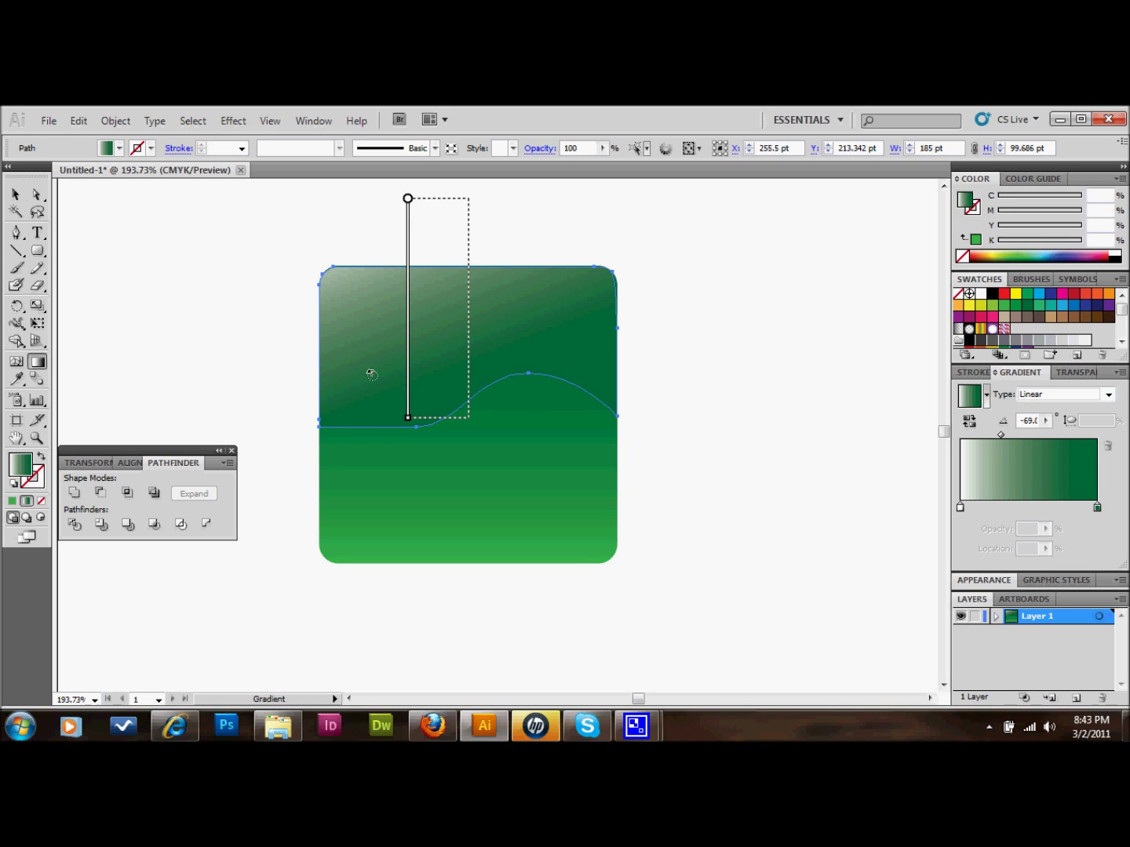
{"action": "mouse_move", "coordinate": [371, 375]}
{"action": "left_mouse_down"}
{"action": "mouse_move", "coordinate": [326, 326]}
{"action": "mouse_move", "coordinate": [280, 227]}
{"action": "mouse_move", "coordinate": [353, 187]}
{"action": "mouse_move", "coordinate": [404, 176]}
{"action": "mouse_move", "coordinate": [383, 197]}
{"action": "mouse_move", "coordinate": [384, 369]}
{"action": "mouse_move", "coordinate": [480, 369]}
{"action": "left_mouse_up"}
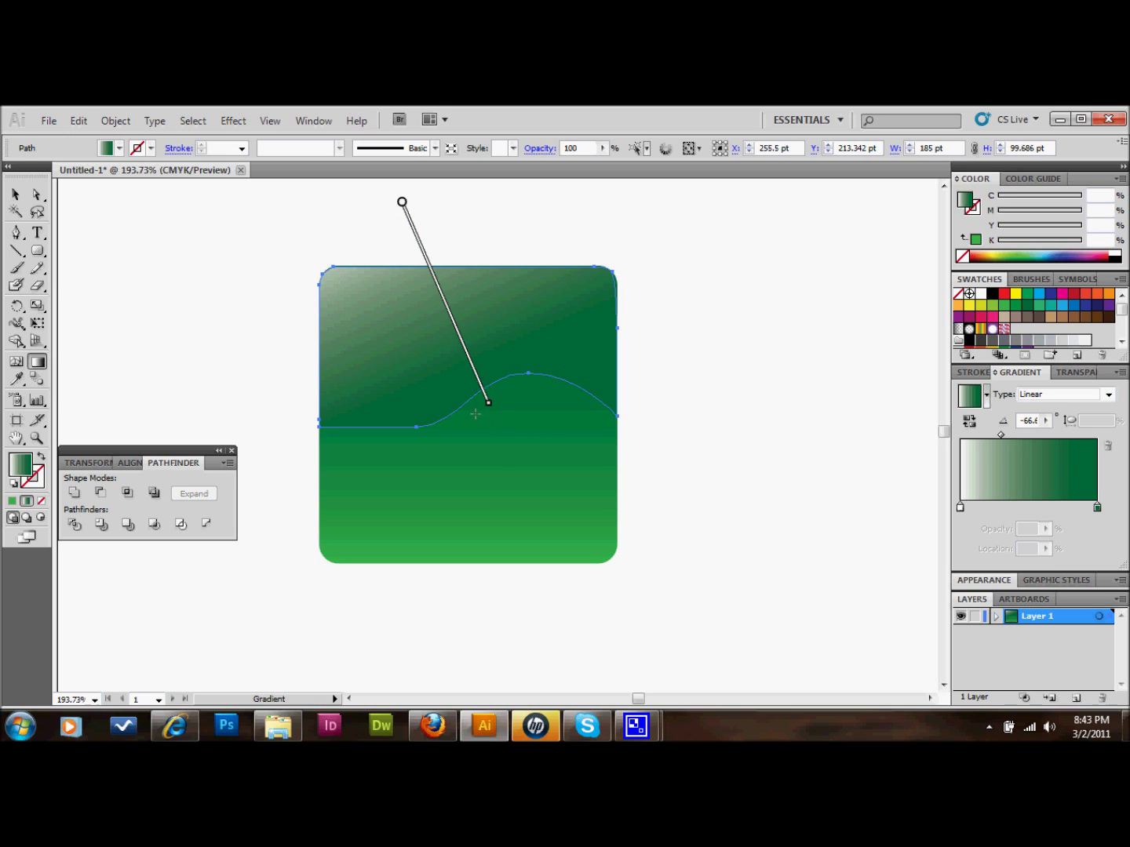
{"action": "left_click_drag", "start_coordinate": [502, 448], "coordinate": [421, 265]}
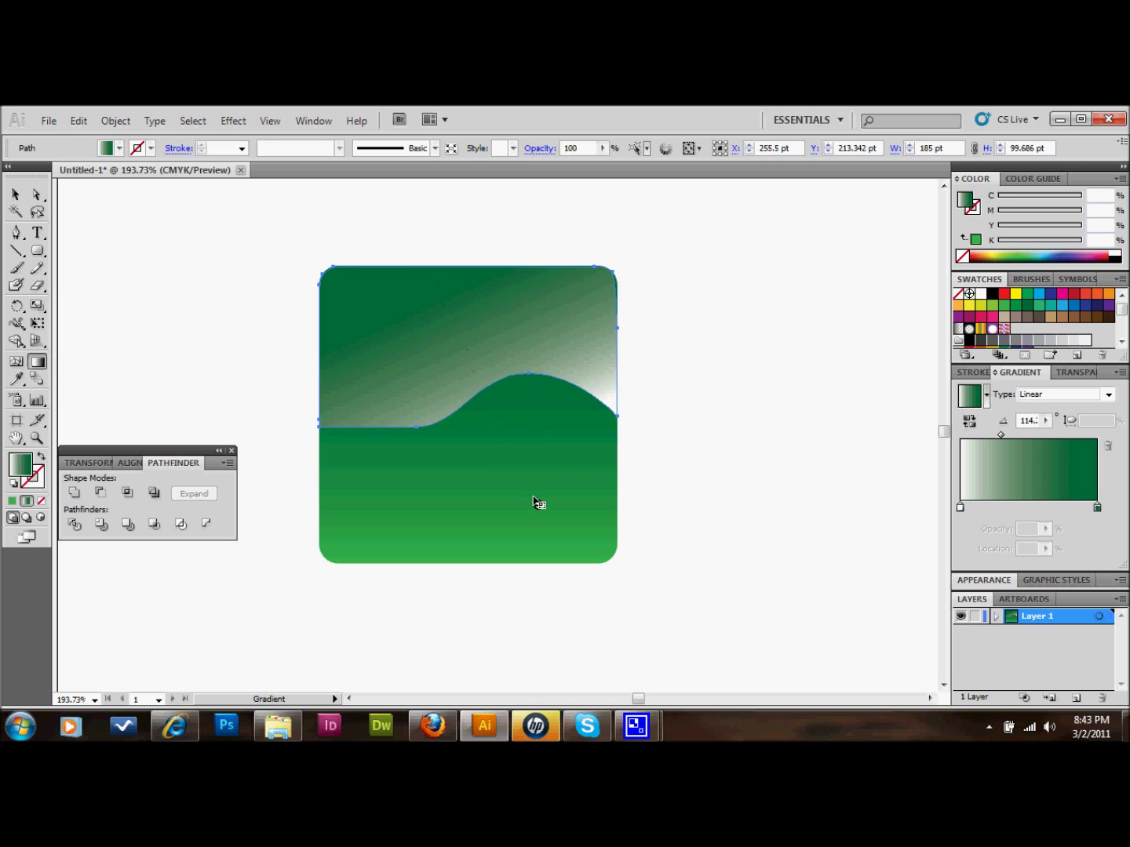
{"action": "left_click_drag", "start_coordinate": [538, 505], "coordinate": [427, 269]}
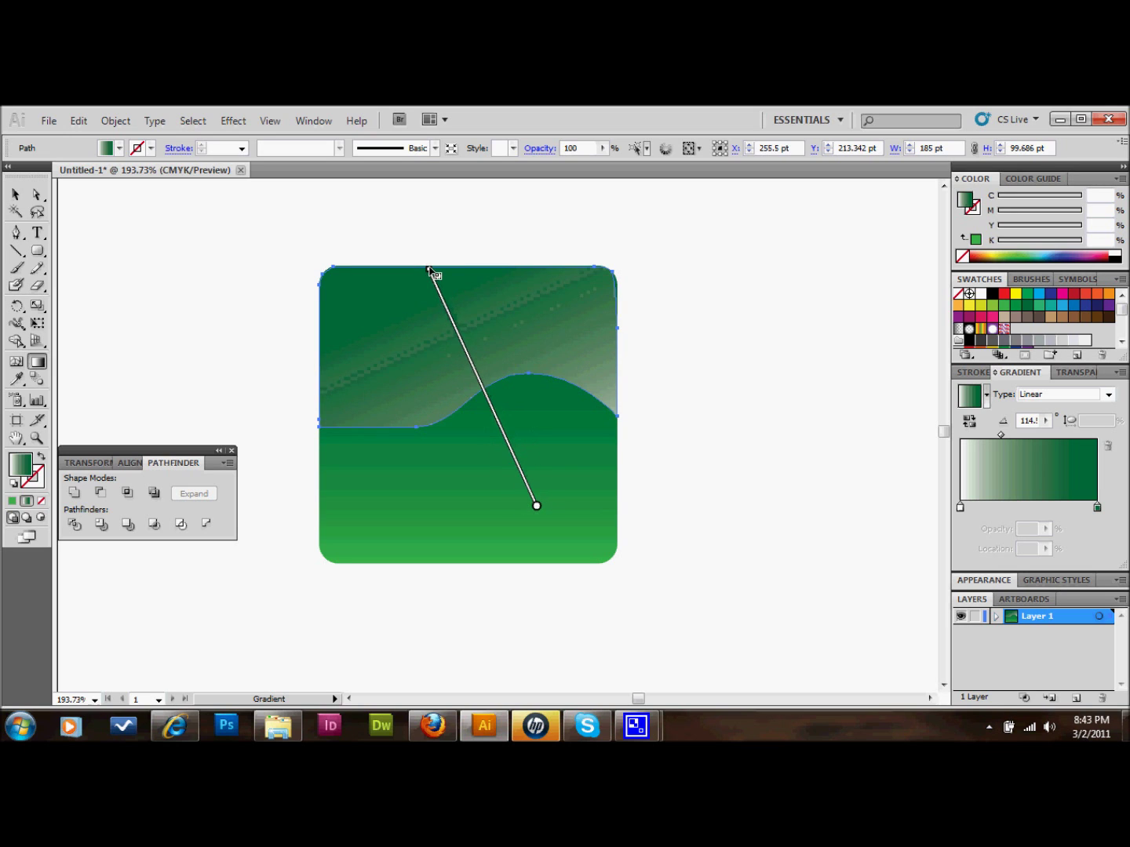
{"action": "left_click_drag", "start_coordinate": [573, 569], "coordinate": [430, 271]}
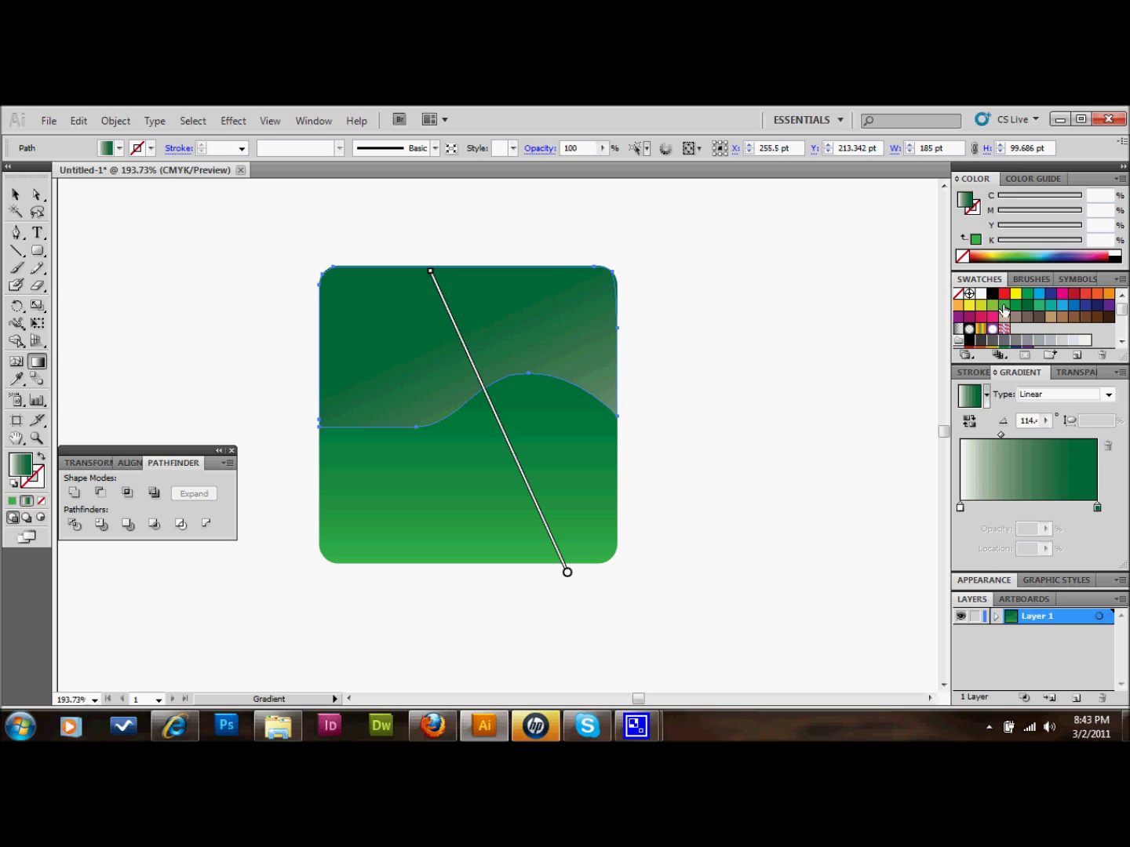
Add a green stop to the wave's gradient and angle it at about 110°.
{"action": "left_click_drag", "start_coordinate": [1004, 305], "coordinate": [964, 514]}
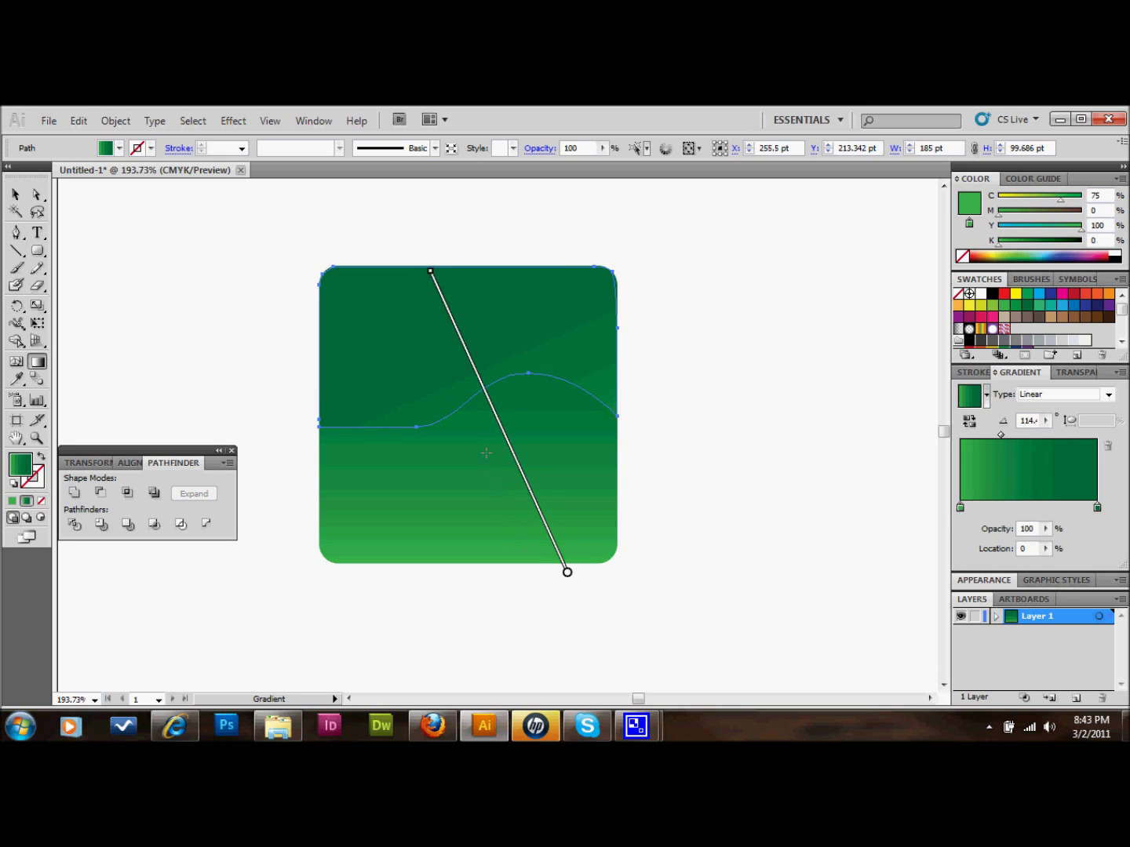
{"action": "left_click_drag", "start_coordinate": [494, 468], "coordinate": [443, 268]}
{"action": "left_click", "coordinate": [16, 193]}
{"action": "left_click", "coordinate": [205, 400]}
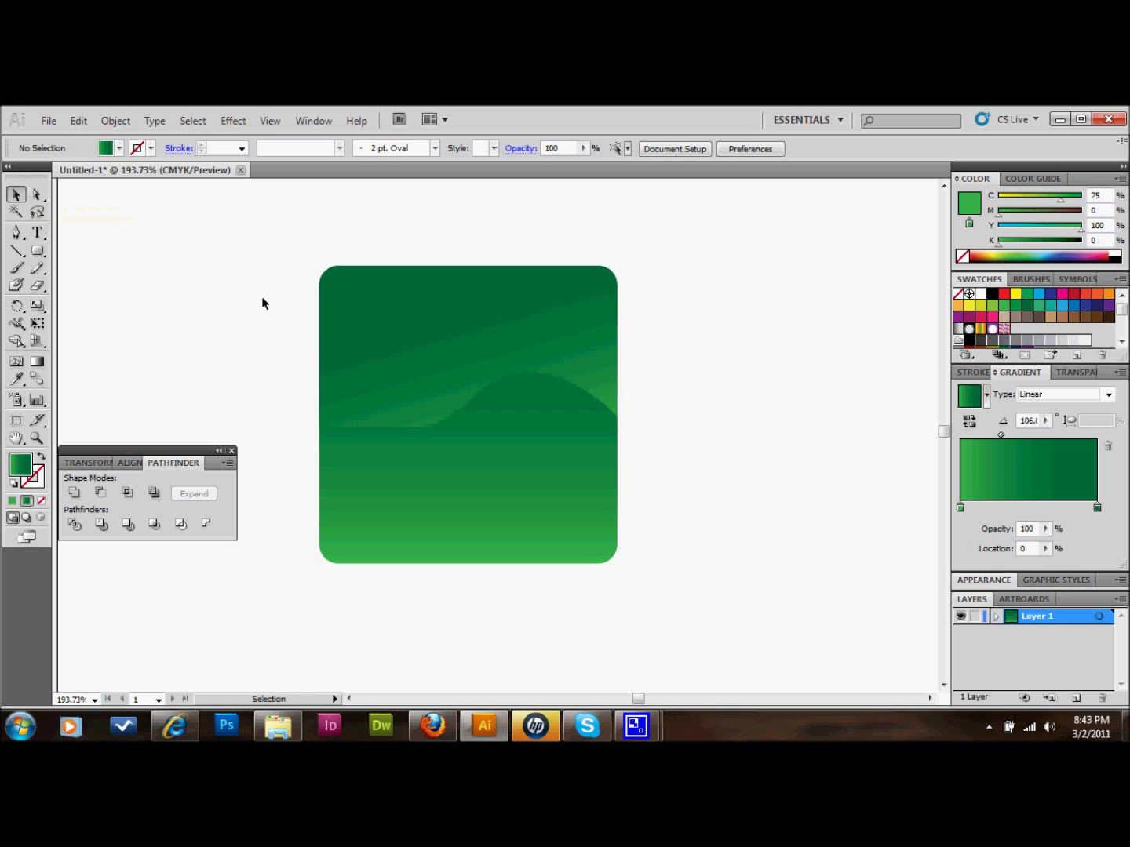
{"action": "left_click", "coordinate": [415, 347]}
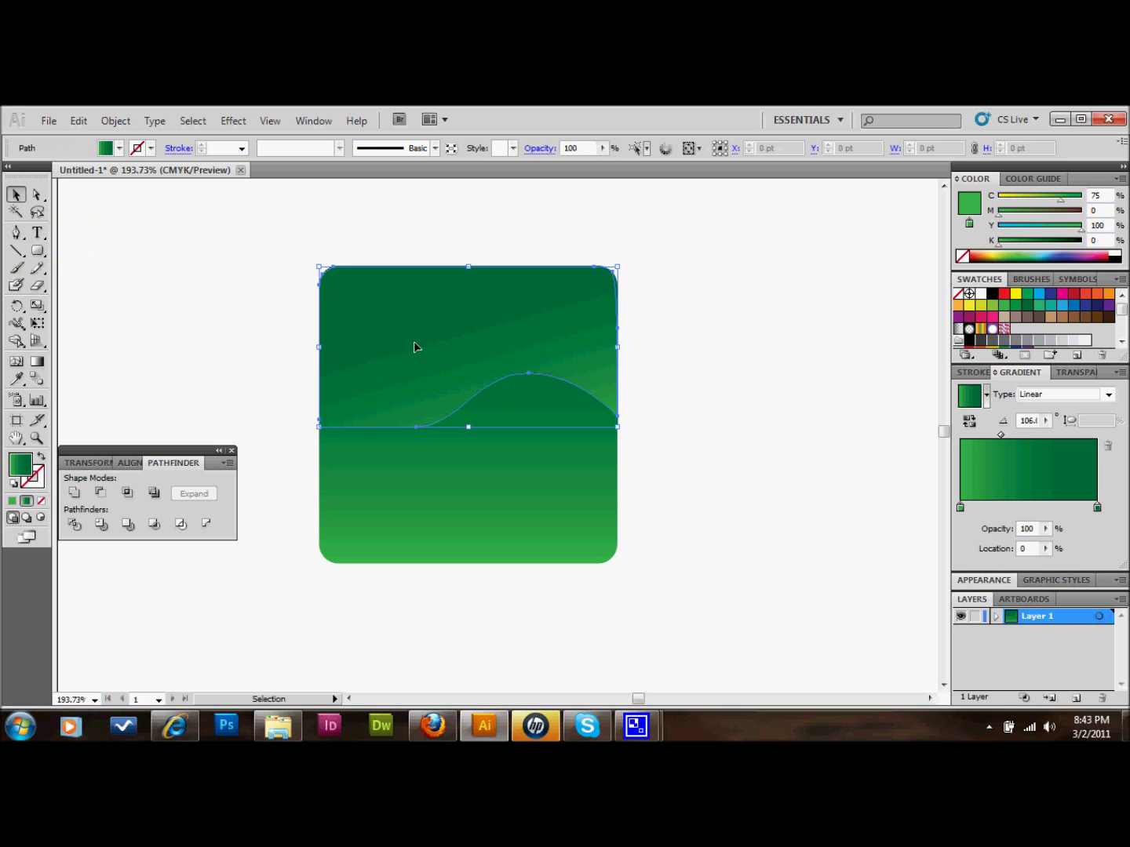
{"action": "left_click", "coordinate": [37, 361]}
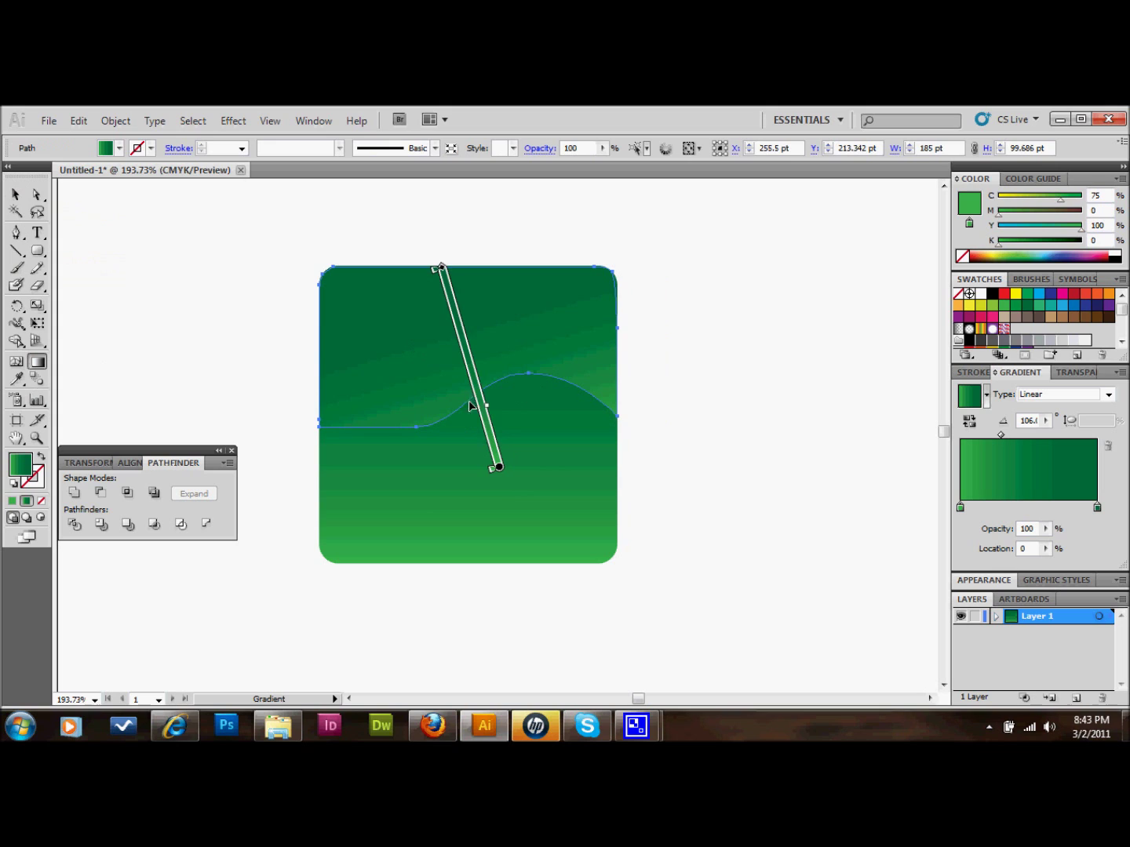
{"action": "left_click_drag", "start_coordinate": [463, 403], "coordinate": [414, 267]}
{"action": "left_click", "coordinate": [16, 194]}
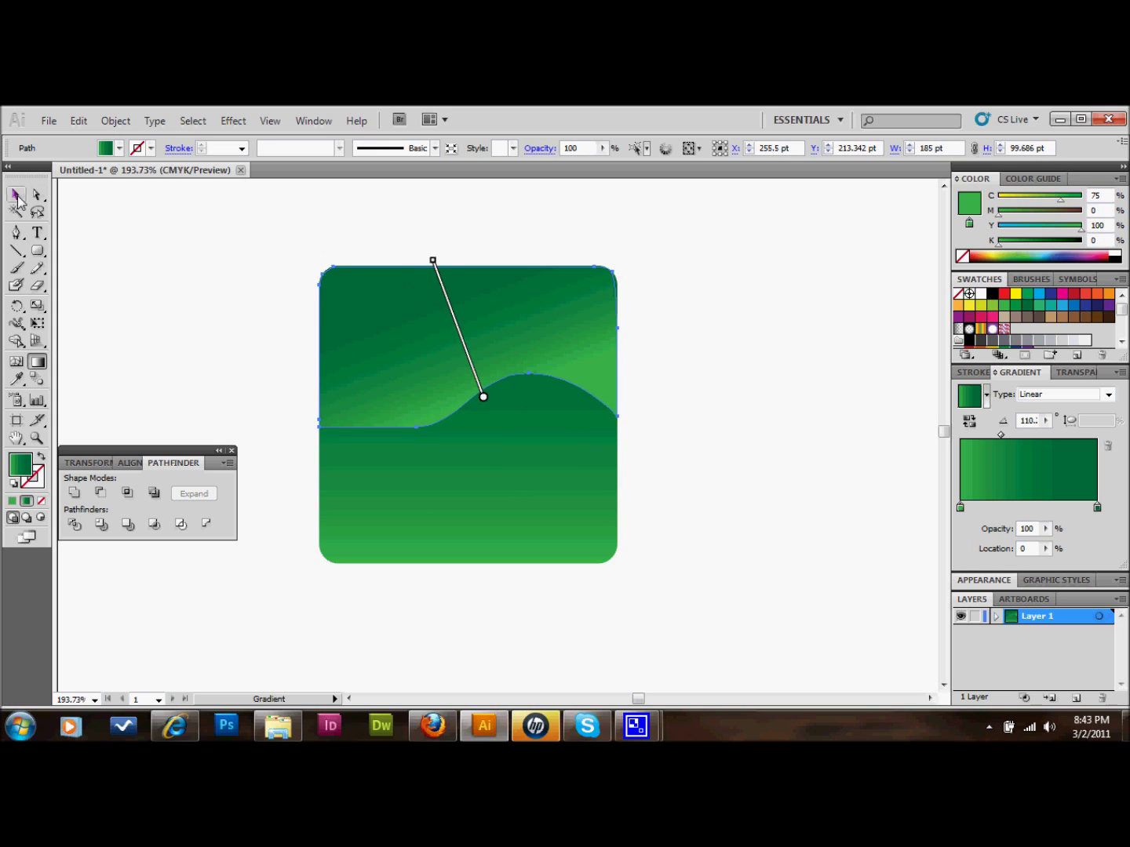
{"action": "left_click", "coordinate": [171, 221]}
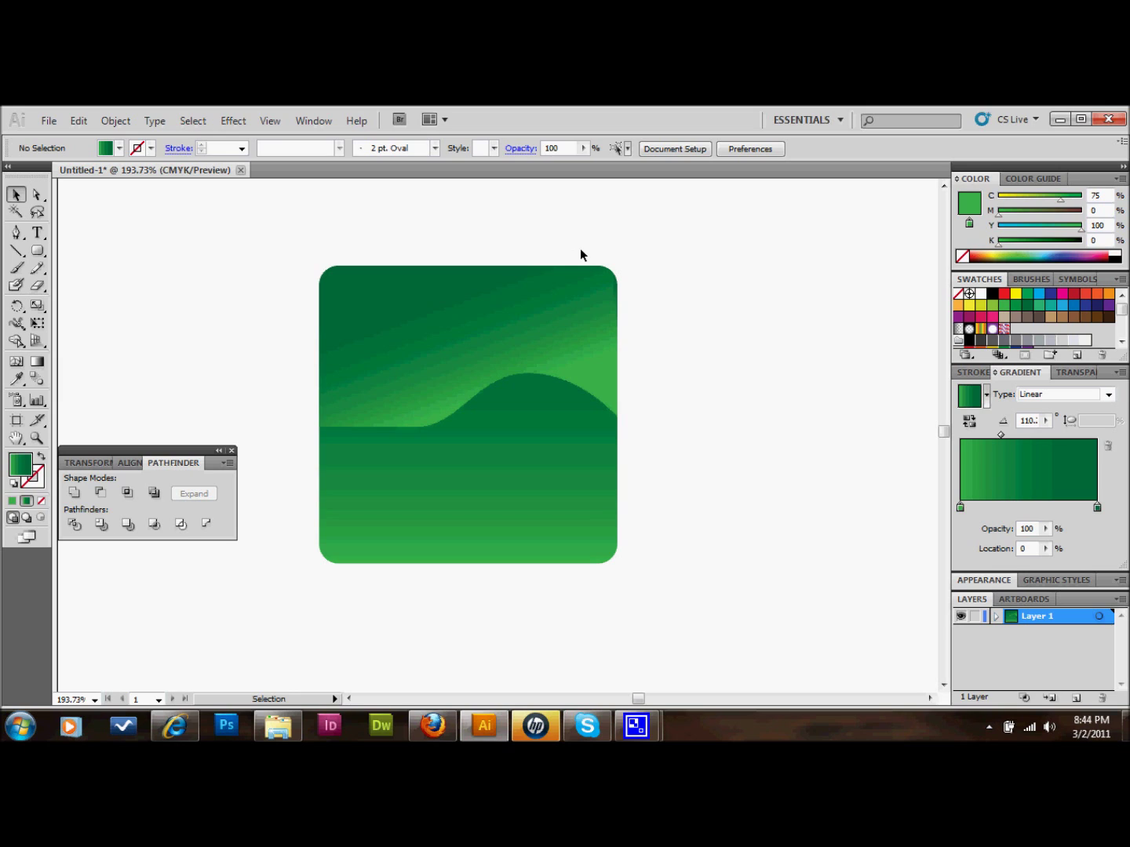
Set the wave shape's opacity to 50%.
{"action": "left_click", "coordinate": [567, 150]}
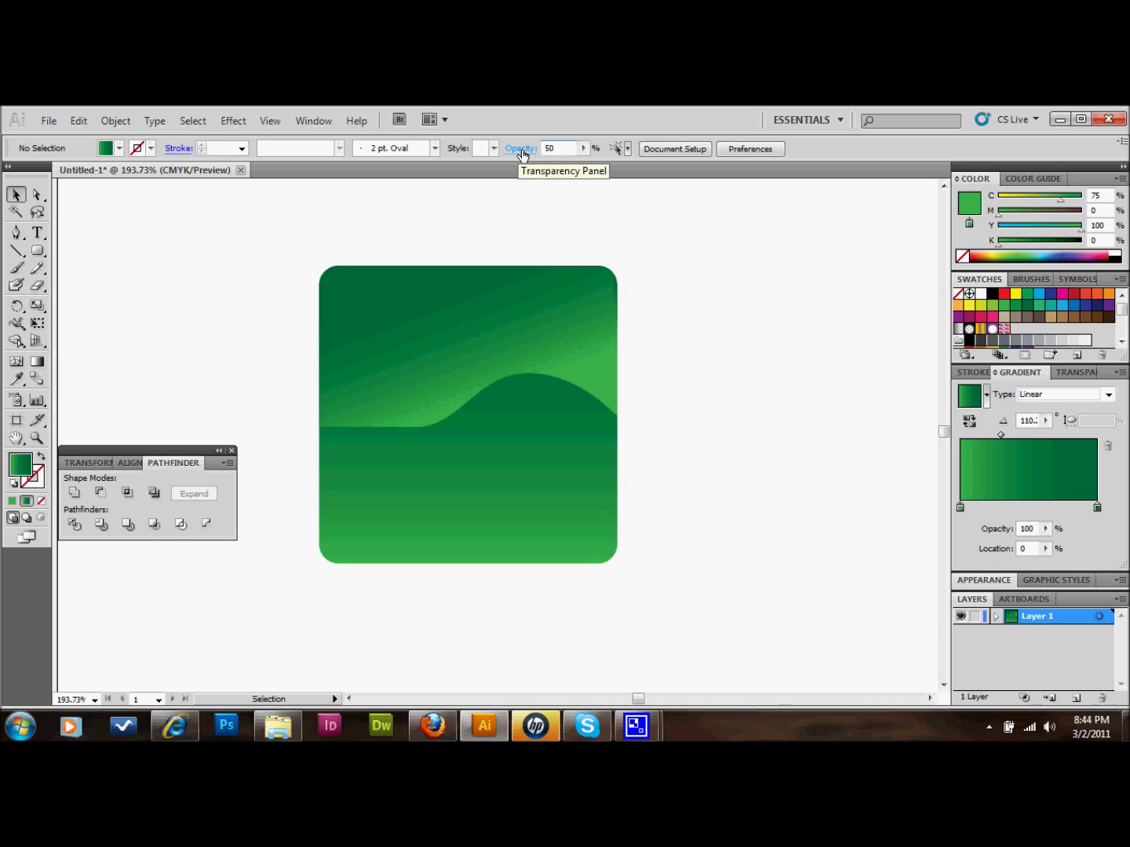
{"action": "left_click", "coordinate": [459, 313]}
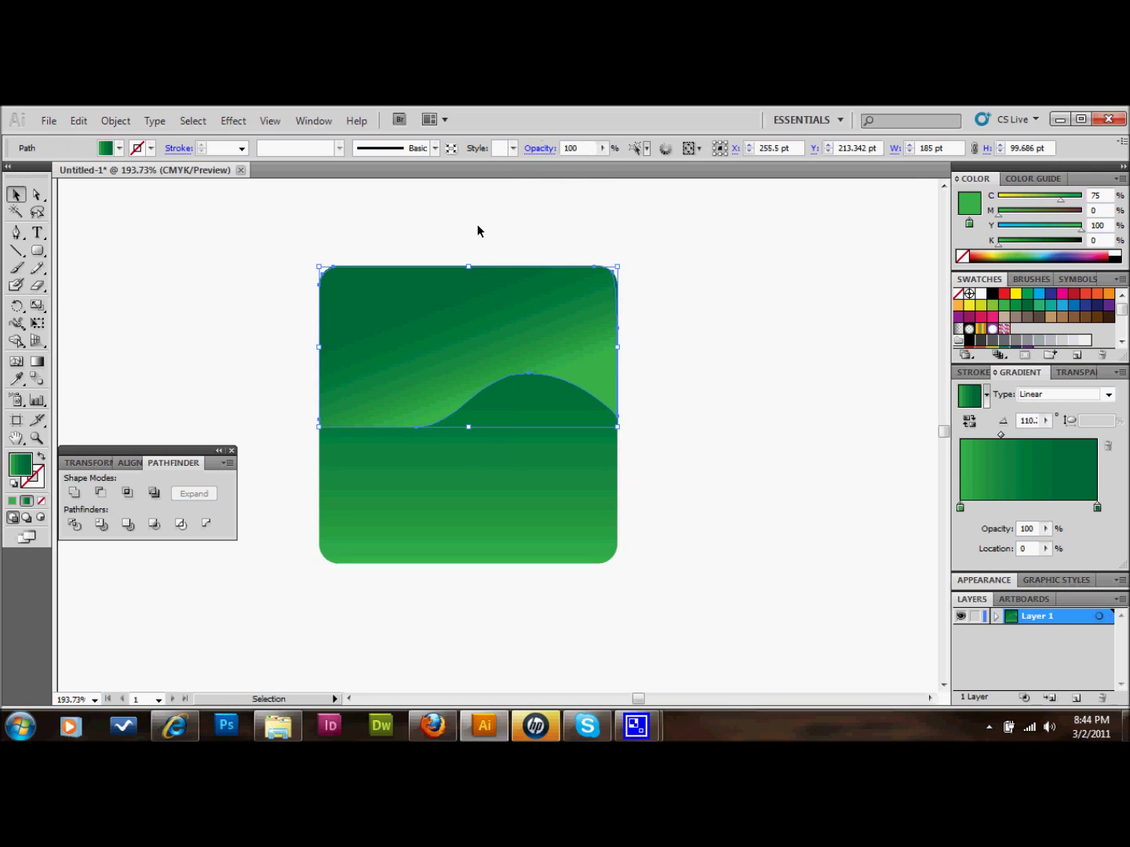
{"action": "left_click", "coordinate": [581, 148]}
{"action": "key", "text": "Return"}
{"action": "left_click", "coordinate": [271, 353]}
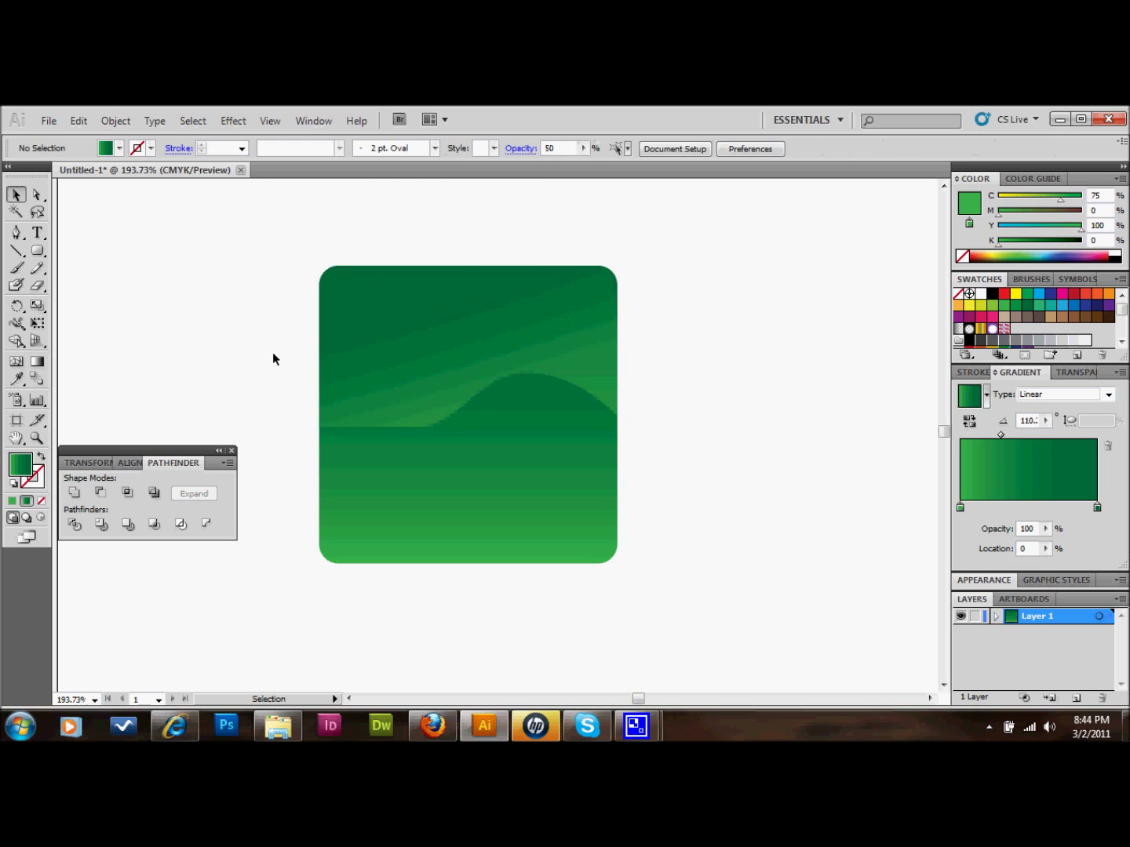
Apply a 10 pt Feather effect (Effect > Stylize > Feather) to the wave shape.
{"action": "left_click", "coordinate": [436, 339]}
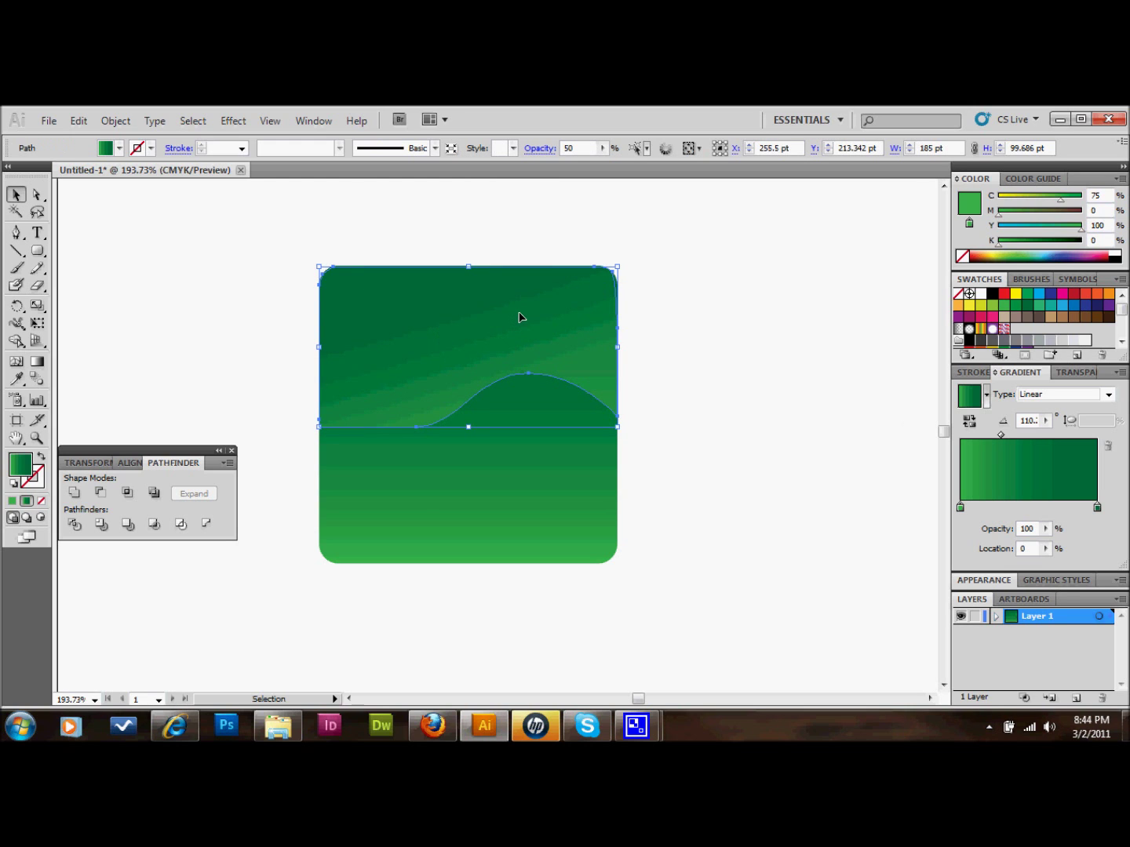
{"action": "left_click", "coordinate": [233, 121]}
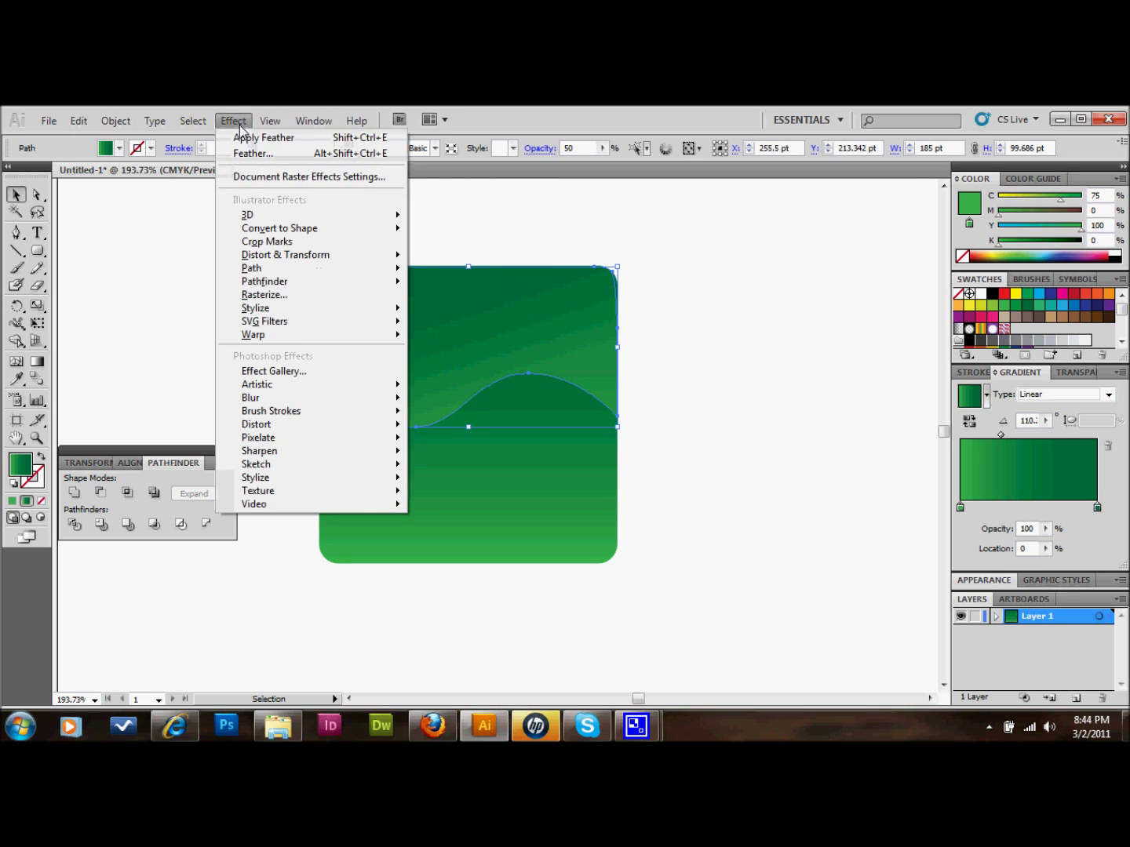
{"action": "mouse_move", "coordinate": [302, 309]}
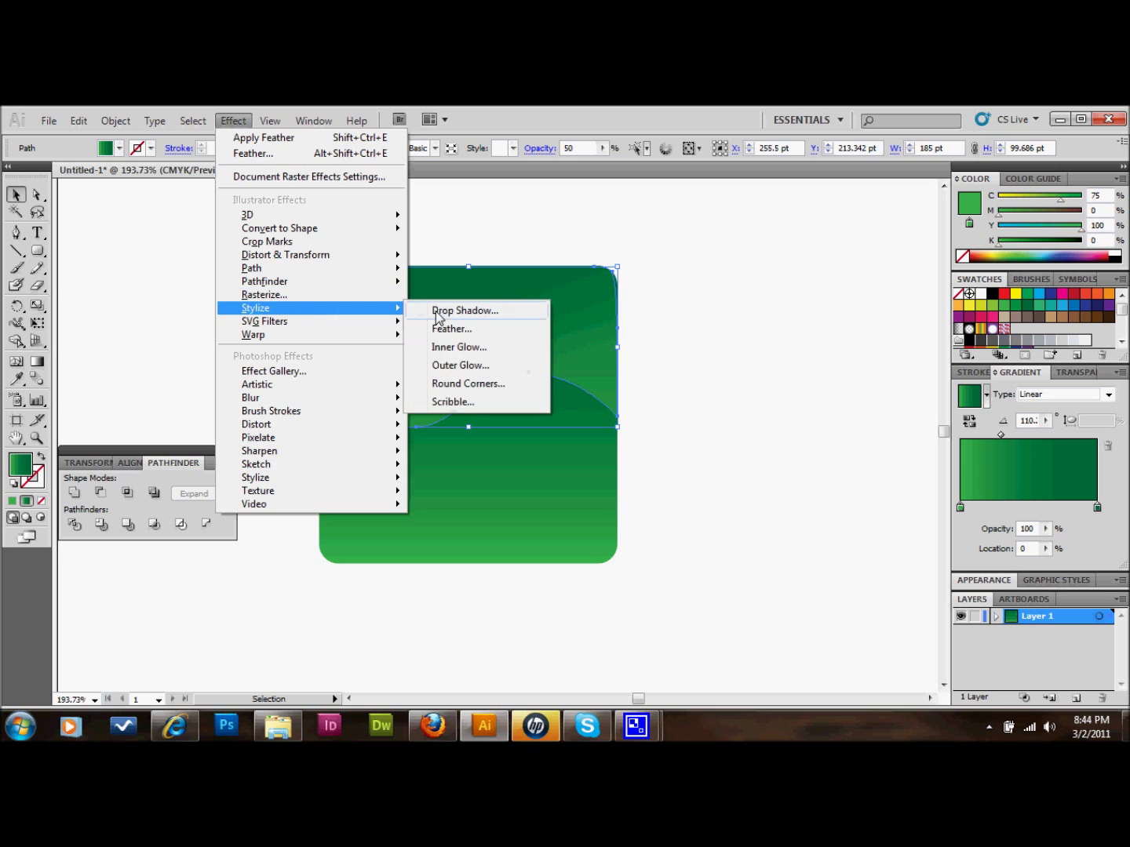
{"action": "left_click", "coordinate": [457, 331]}
{"action": "left_click", "coordinate": [731, 275]}
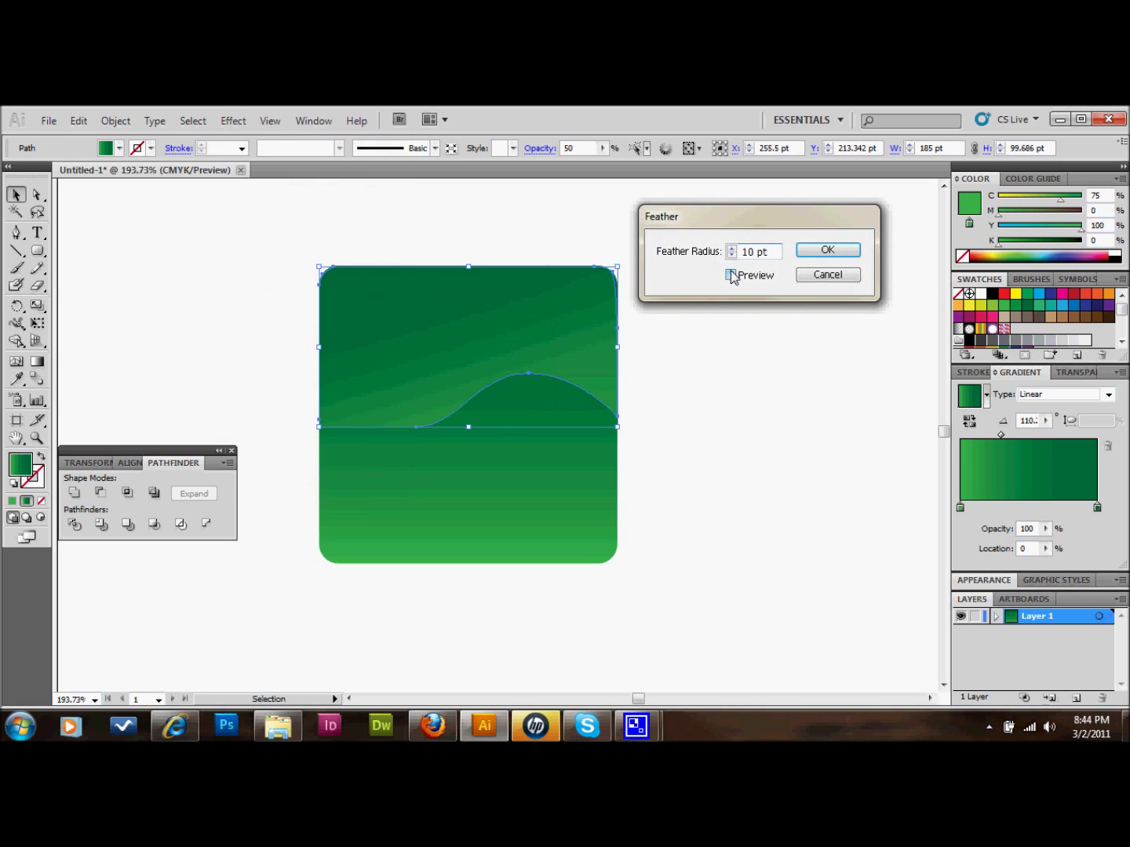
{"action": "left_click", "coordinate": [827, 250]}
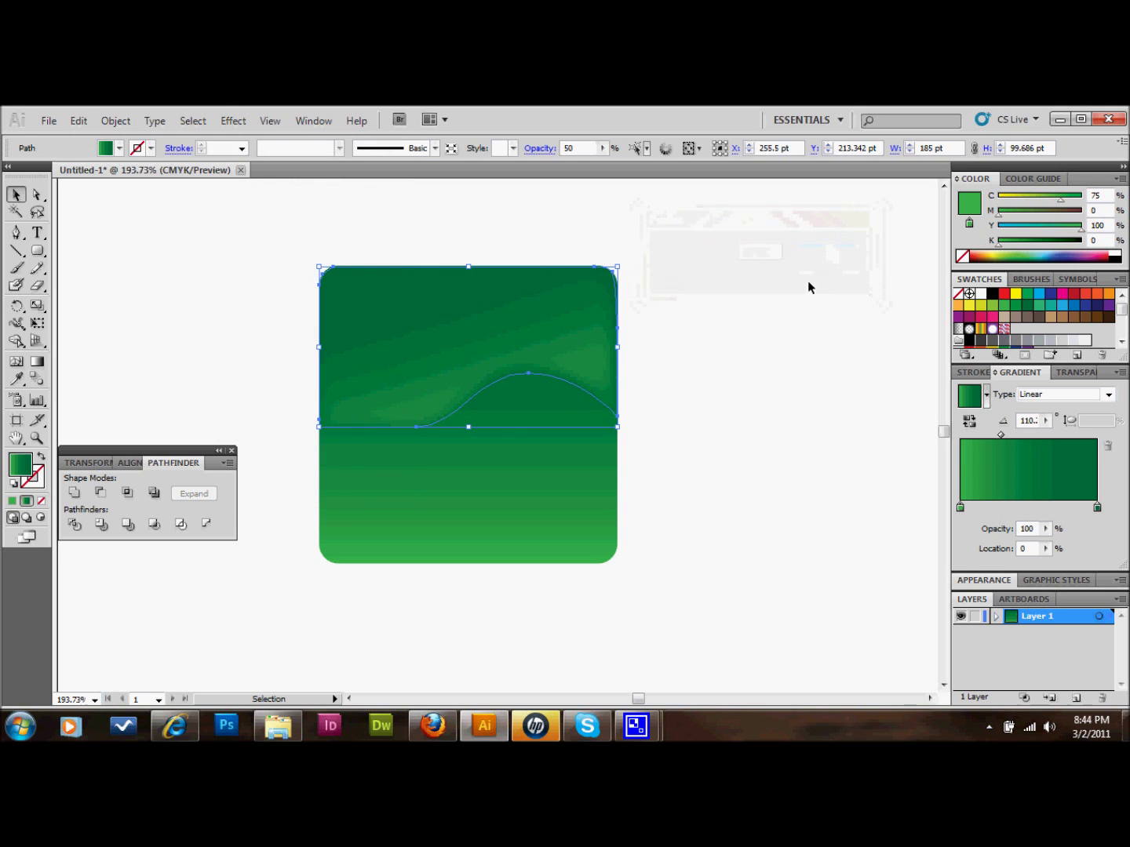
{"action": "left_click", "coordinate": [766, 314]}
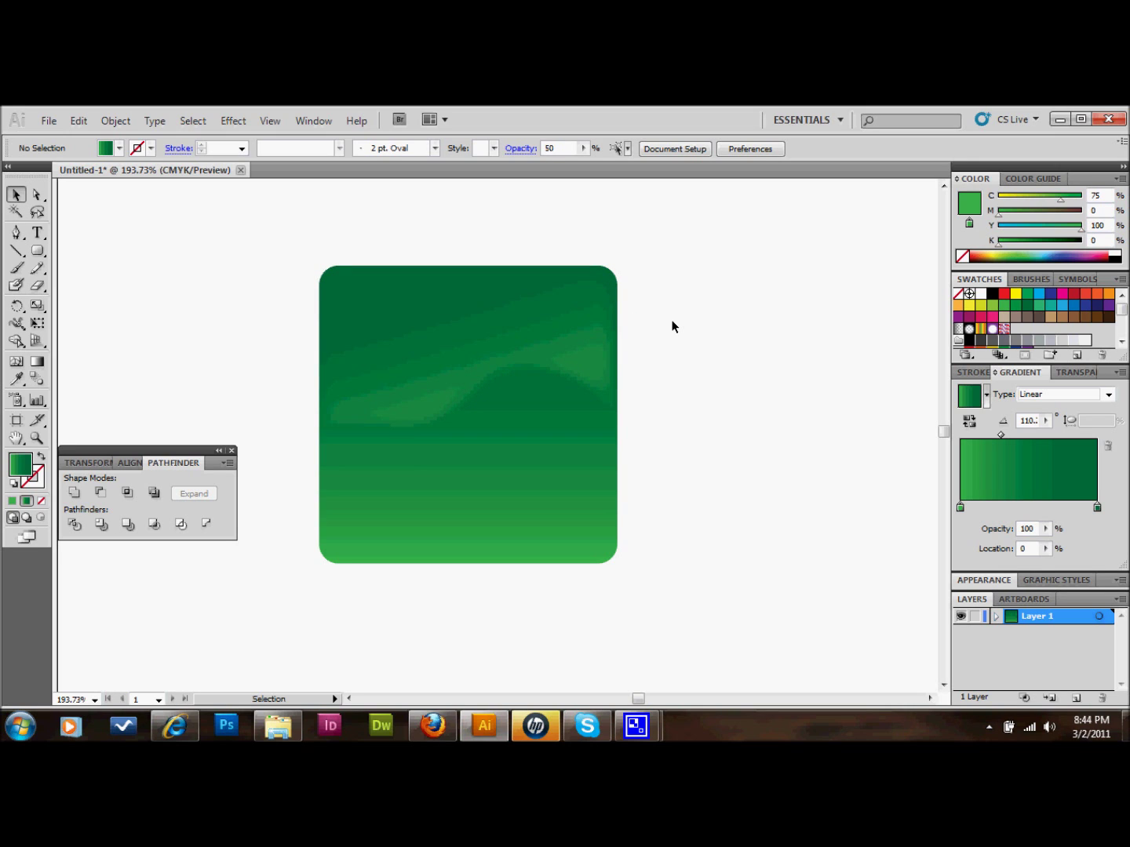
{"action": "left_click", "coordinate": [559, 319]}
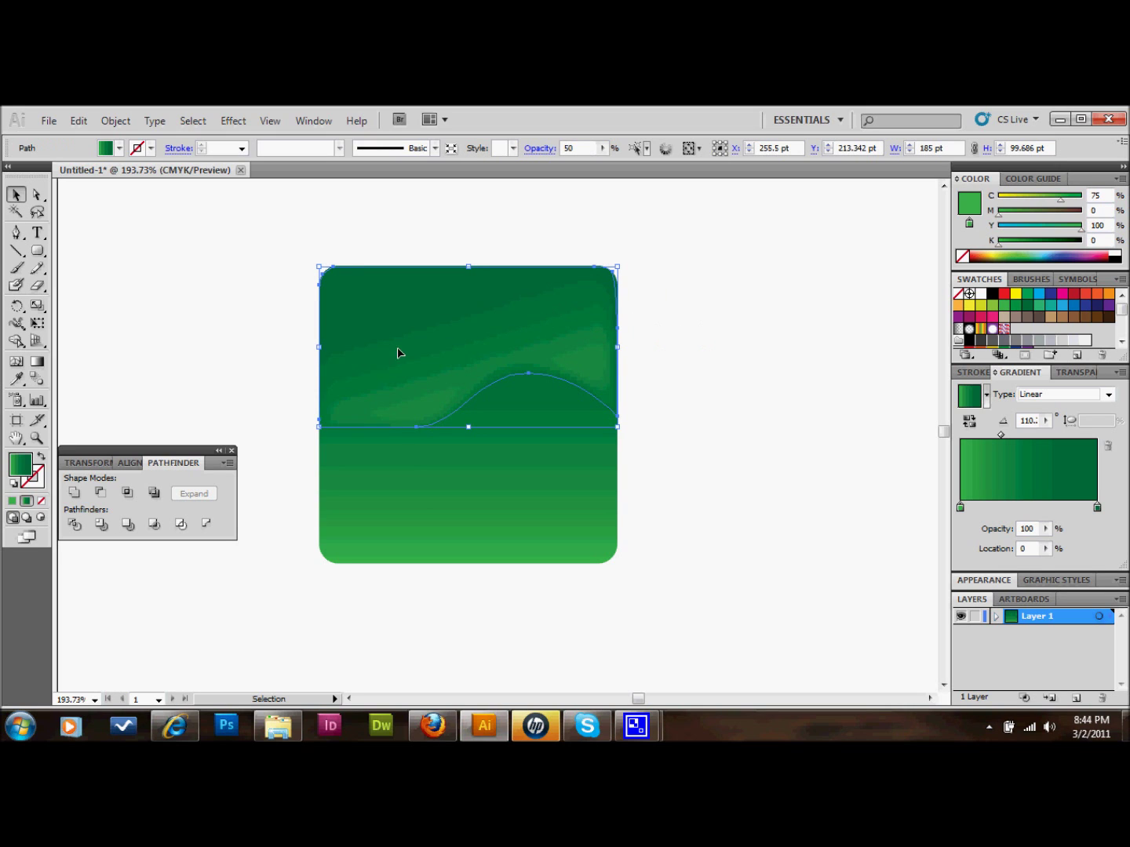
Drag a first diagonal gradient across the wave shape from upper left to lower right, then deselect.
{"action": "left_click", "coordinate": [37, 361]}
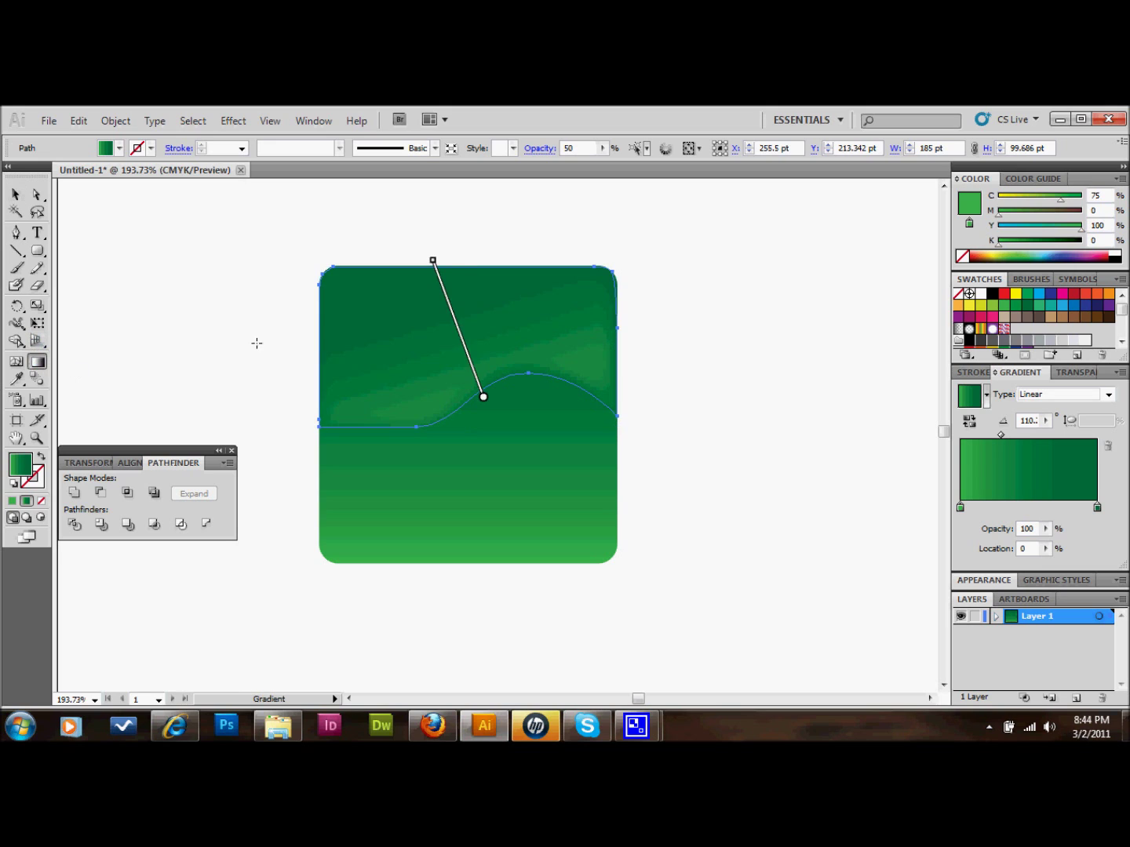
{"action": "left_click_drag", "start_coordinate": [332, 300], "coordinate": [587, 404]}
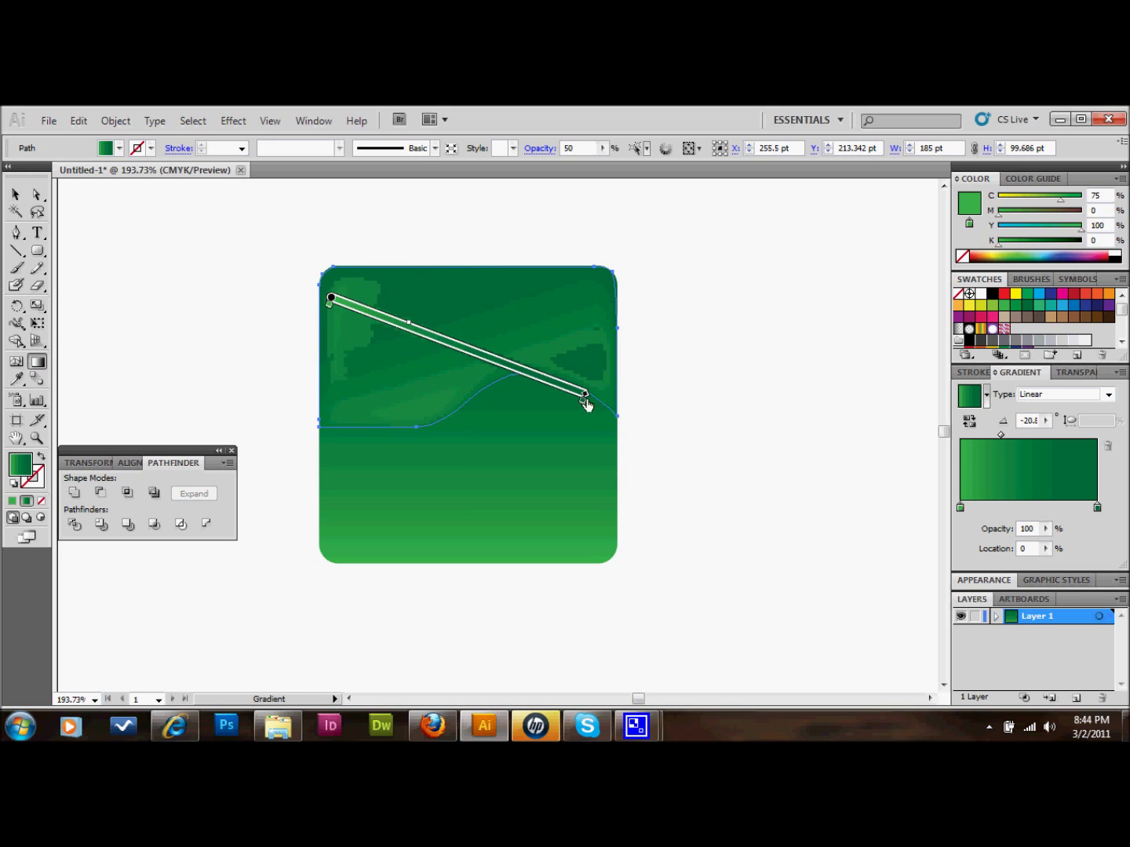
{"action": "left_click", "coordinate": [14, 196]}
{"action": "left_click", "coordinate": [203, 314]}
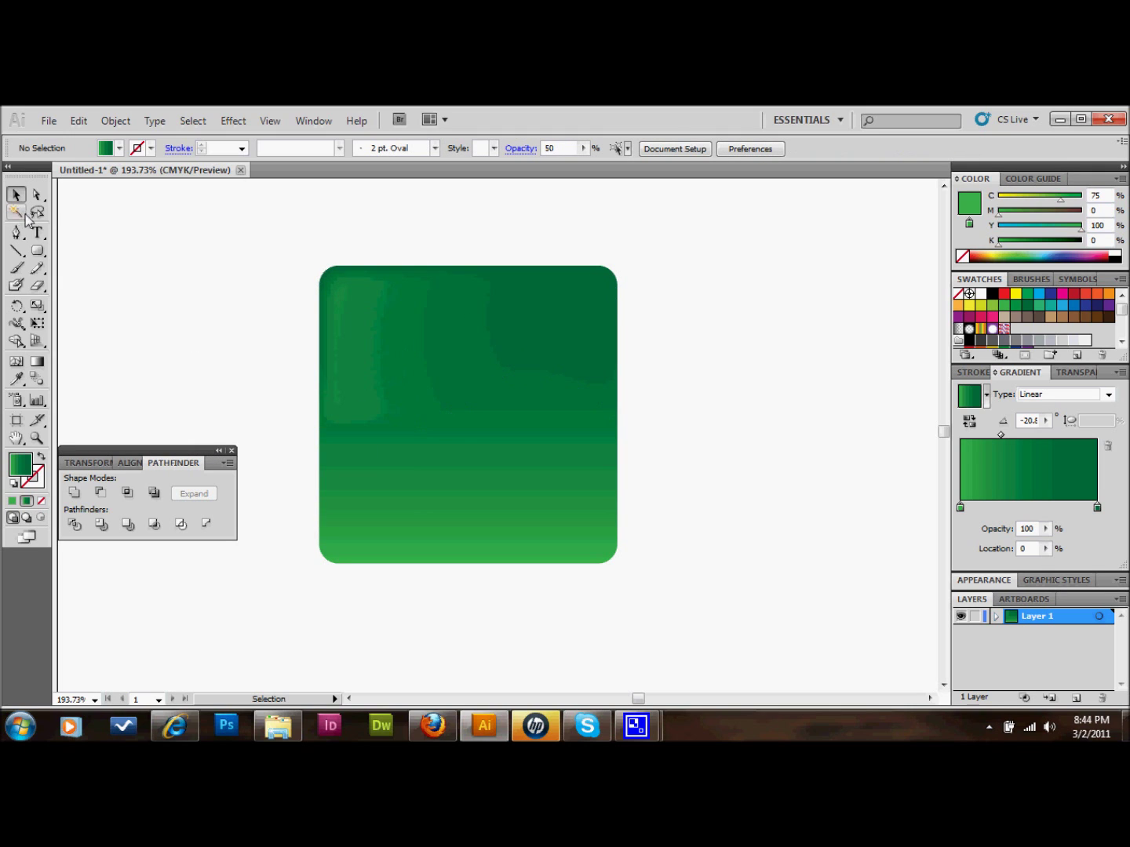
Reselect the wave and re-angle its gradient from the upper-left corner at about -30°, then deselect.
{"action": "left_click", "coordinate": [37, 361]}
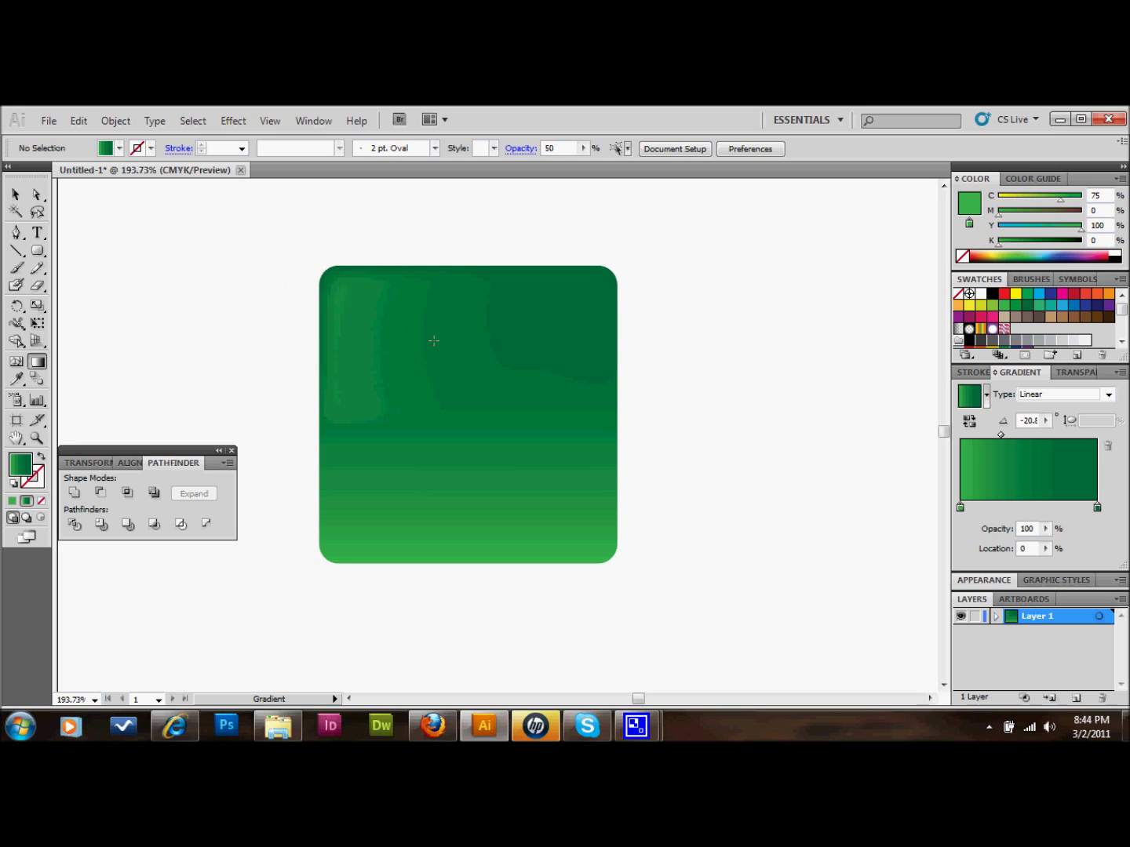
{"action": "left_click", "coordinate": [16, 194]}
{"action": "left_click", "coordinate": [322, 323]}
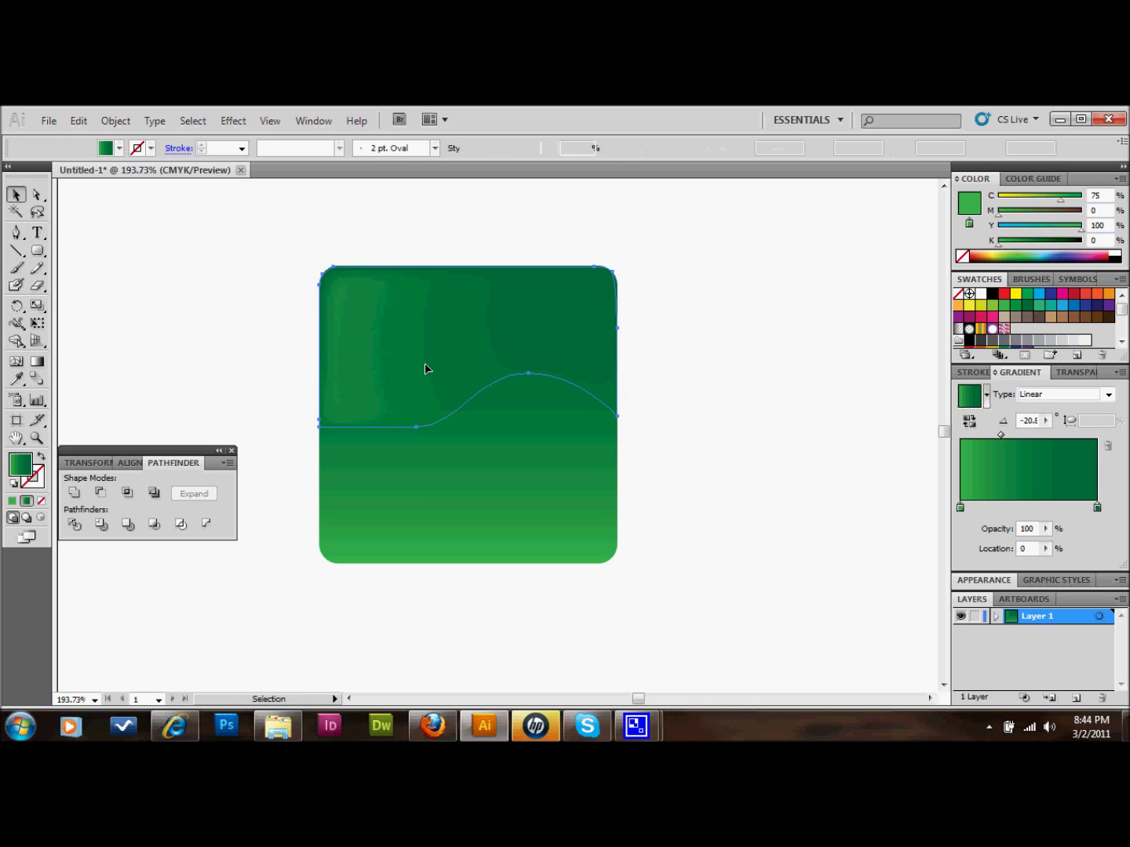
{"action": "left_click", "coordinate": [36, 361]}
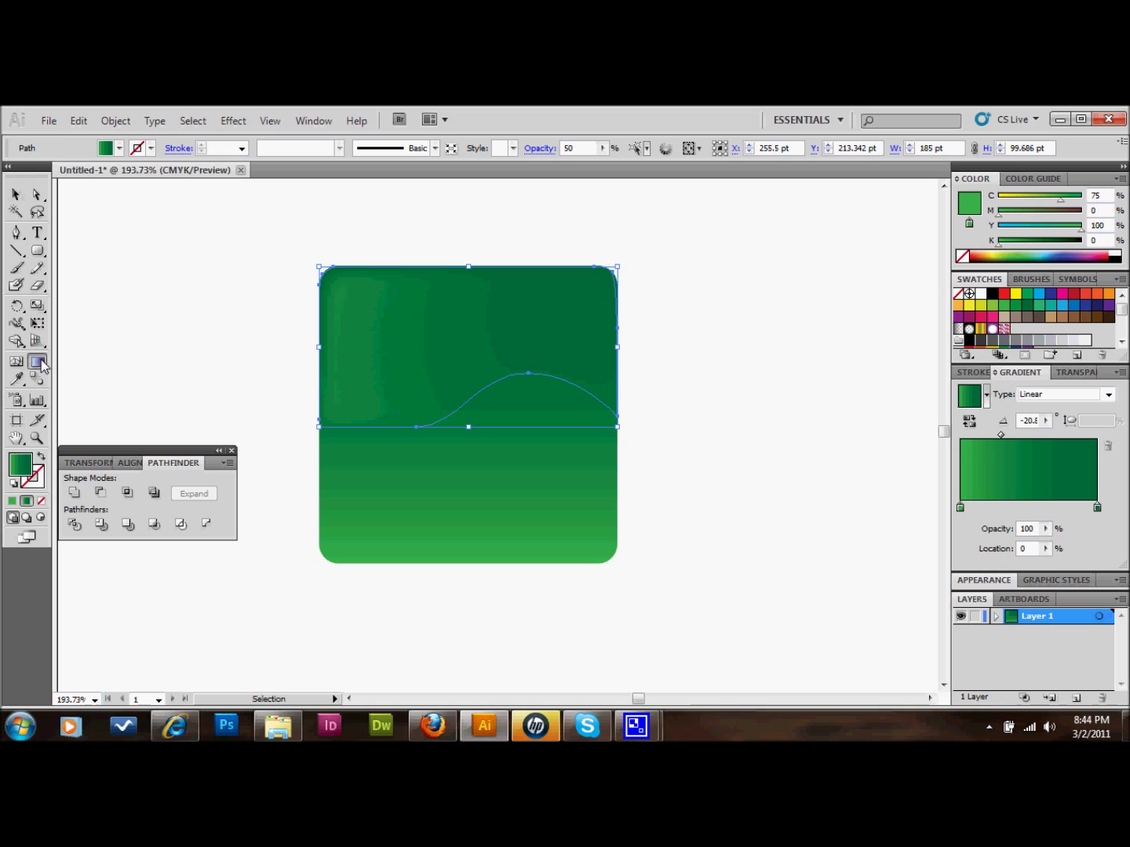
{"action": "mouse_move", "coordinate": [347, 273]}
{"action": "left_mouse_down"}
{"action": "mouse_move", "coordinate": [471, 370]}
{"action": "mouse_move", "coordinate": [473, 355]}
{"action": "left_mouse_up"}
{"action": "left_click_drag", "start_coordinate": [348, 293], "coordinate": [552, 404]}
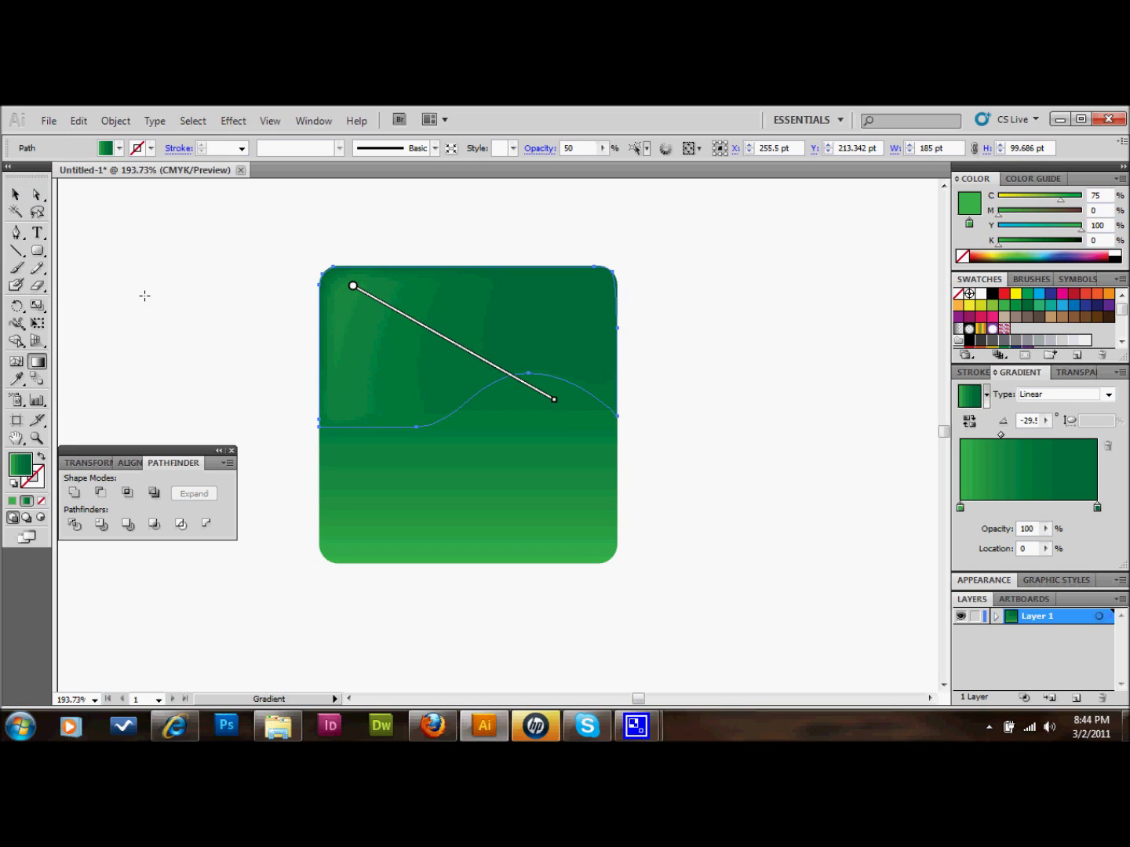
{"action": "left_click", "coordinate": [15, 194]}
{"action": "left_click", "coordinate": [156, 284]}
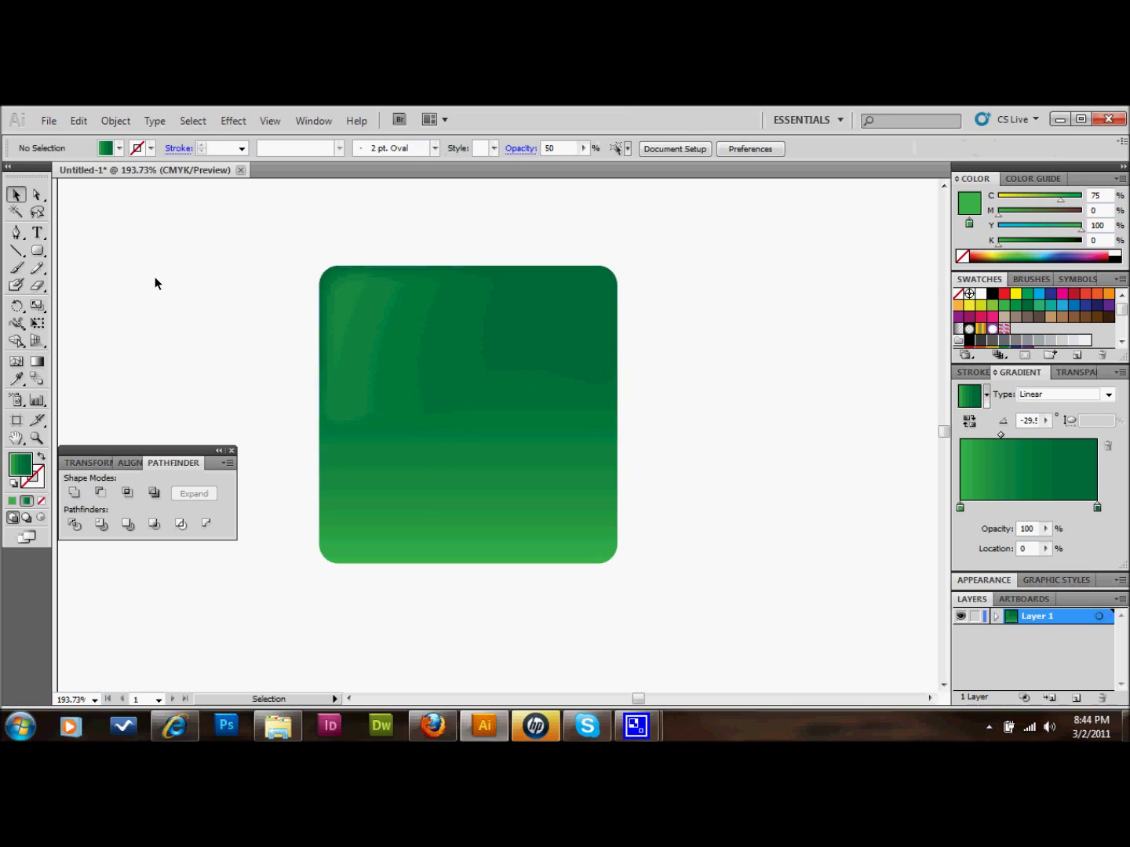